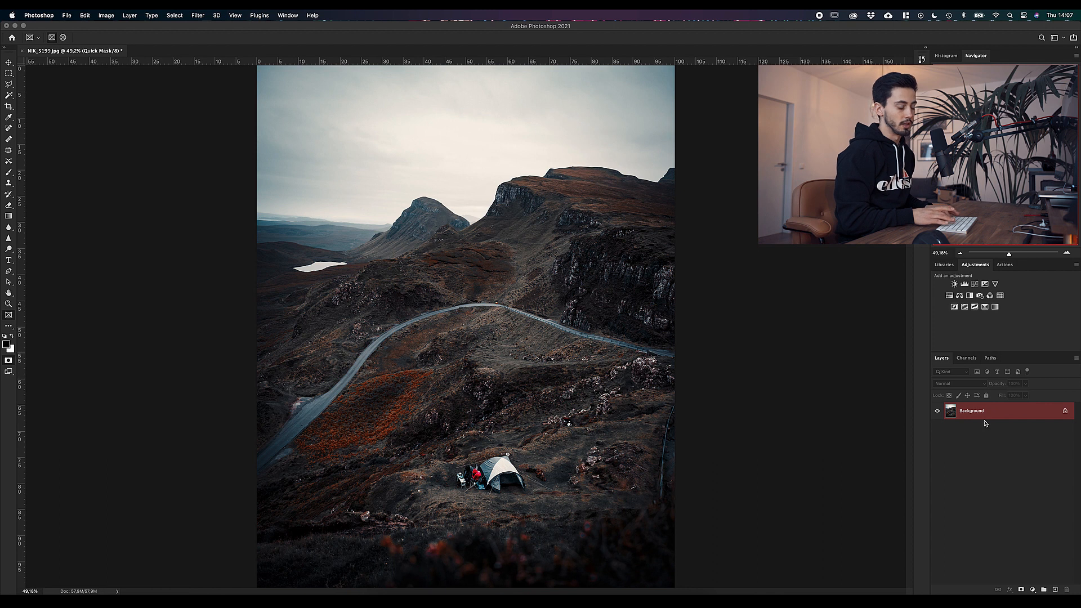
Step: Leave Quick Mask mode, duplicate the Background layer and start Sky Replacement on the copy
{"action": "key", "text": "q"}
{"action": "key", "text": "super+j"}
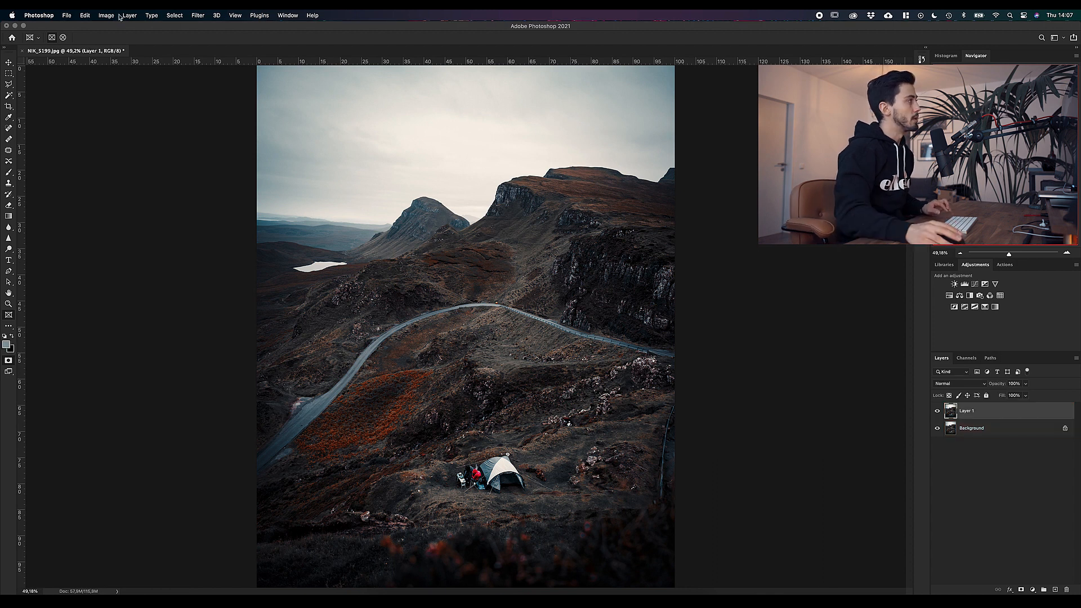
{"action": "left_click", "coordinate": [85, 15]}
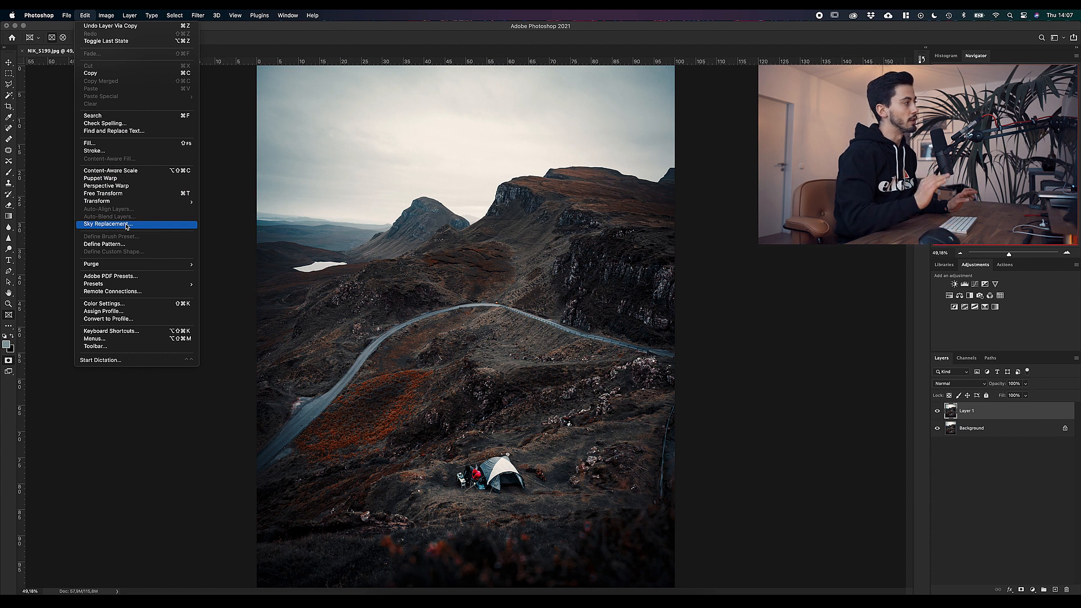
{"action": "left_click", "coordinate": [107, 224]}
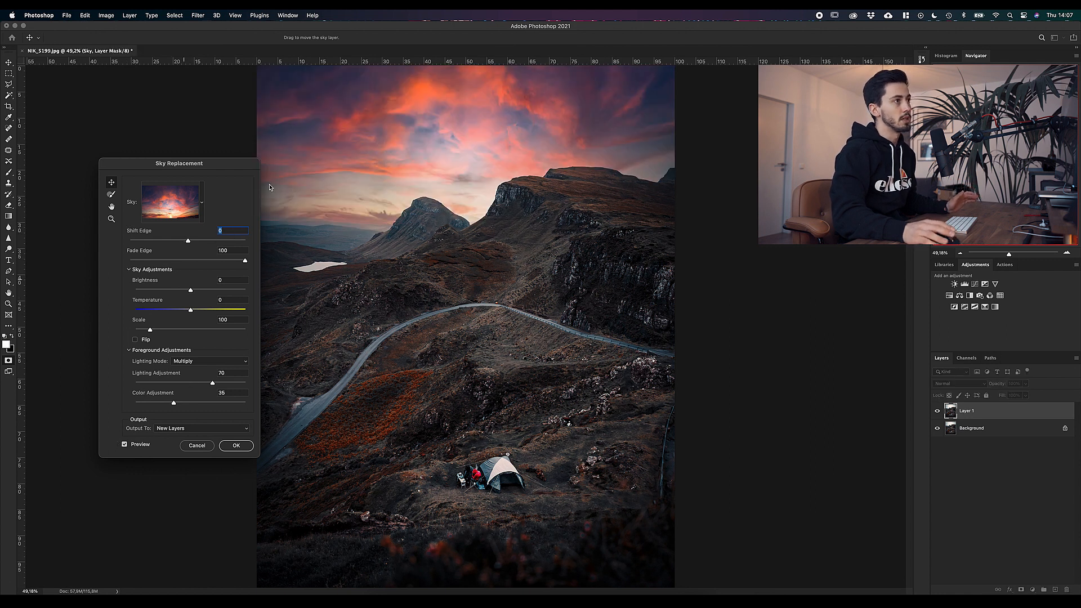
Step: Browse the sky presets and leave only the Spektakulär group expanded, with Blauer Himmel and Sonnenuntergänge collapsed
{"action": "left_click", "coordinate": [202, 206]}
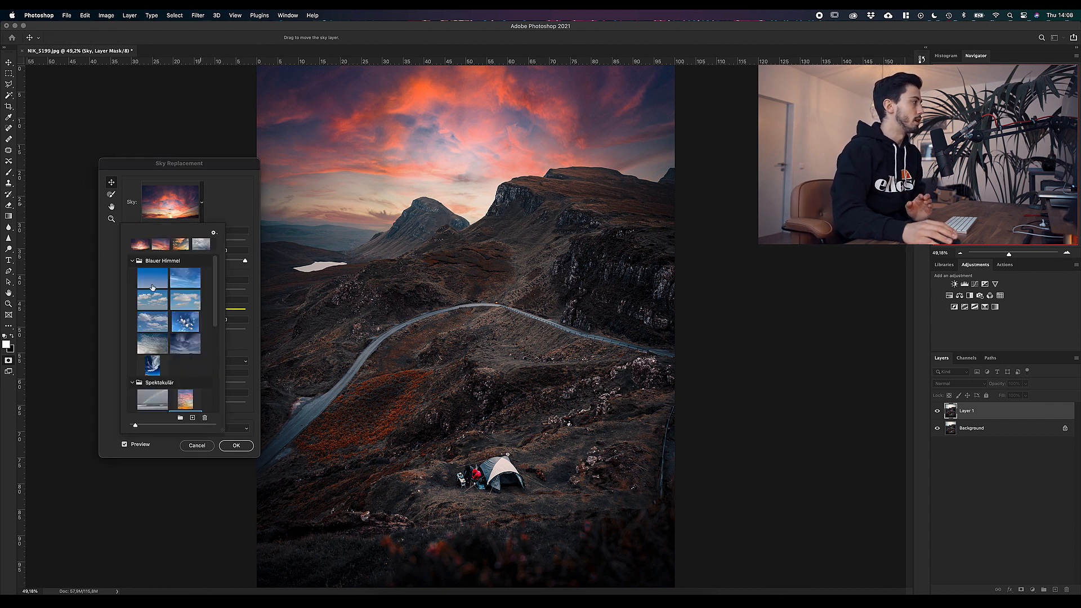
{"action": "left_click", "coordinate": [133, 263]}
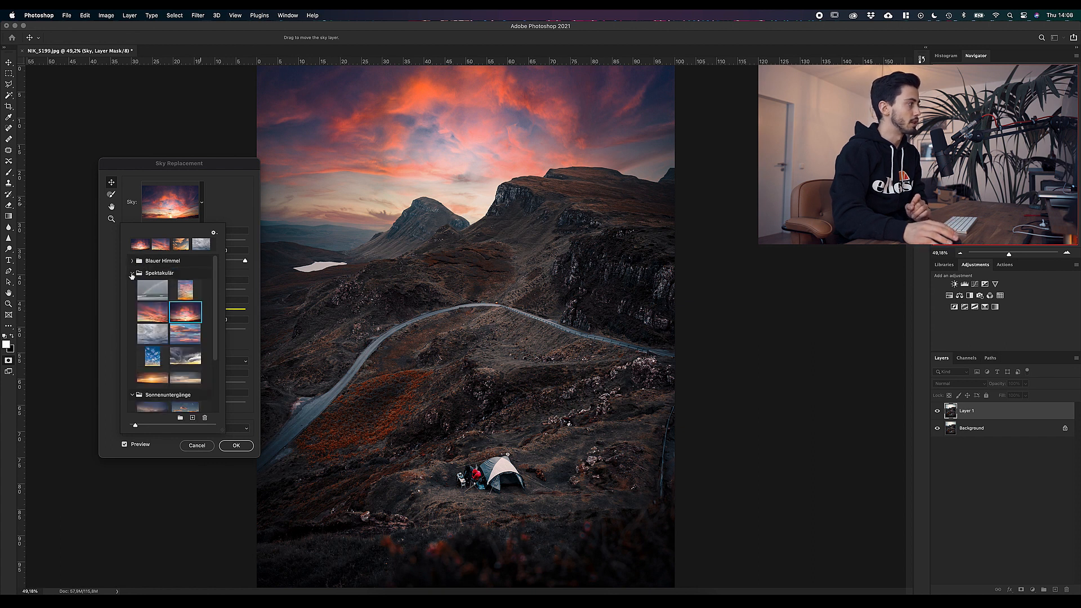
{"action": "left_click", "coordinate": [131, 273]}
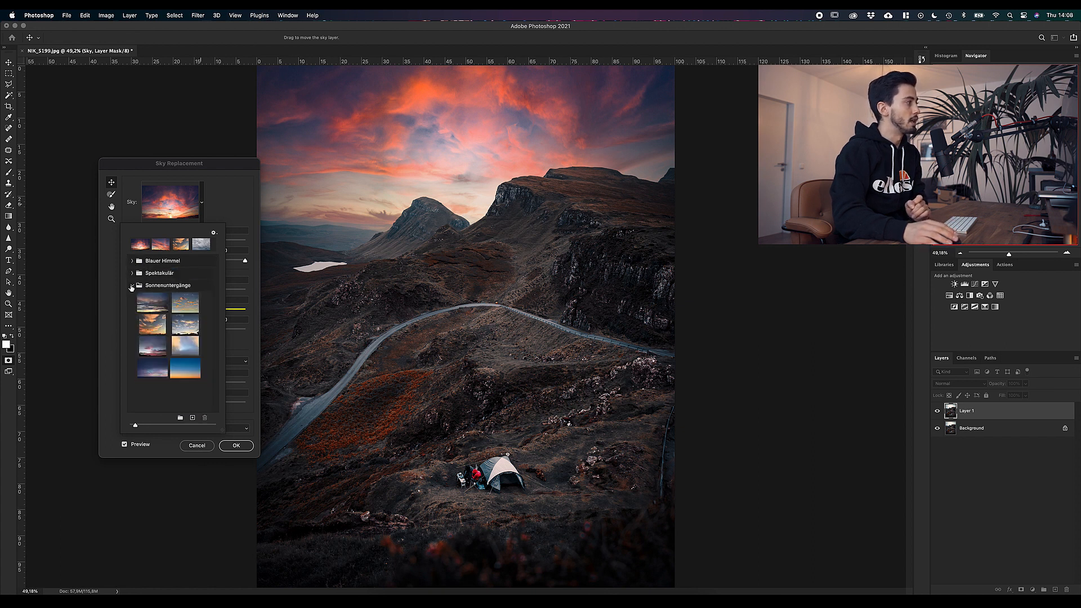
{"action": "left_click", "coordinate": [133, 284]}
{"action": "left_click", "coordinate": [132, 273]}
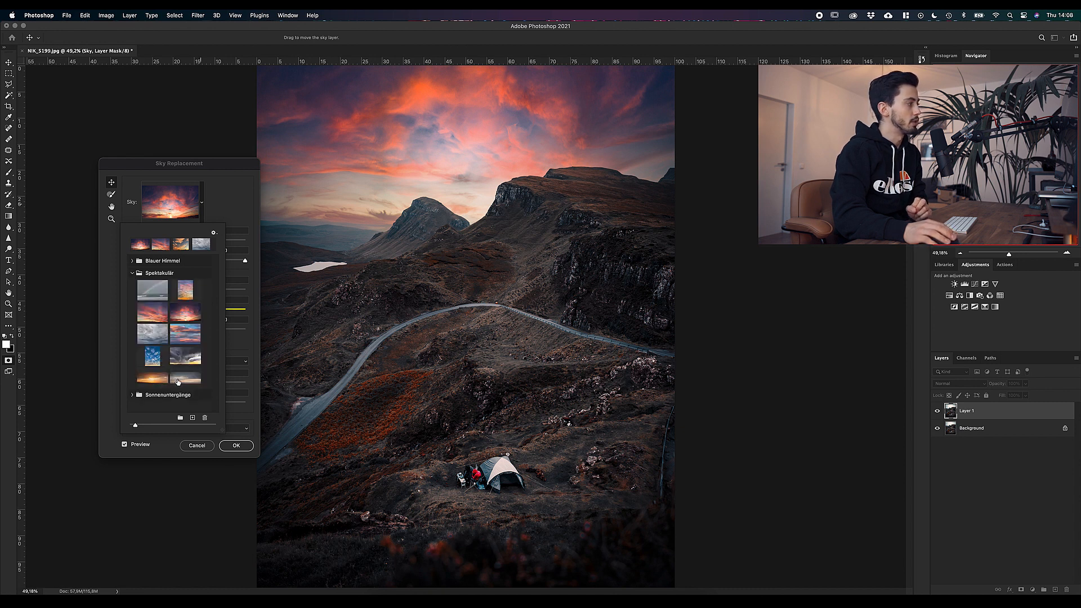
Step: Compare the grey cloudy and blue skies in the Spektakulär group and choose its orange sunset sky
{"action": "left_click", "coordinate": [179, 382]}
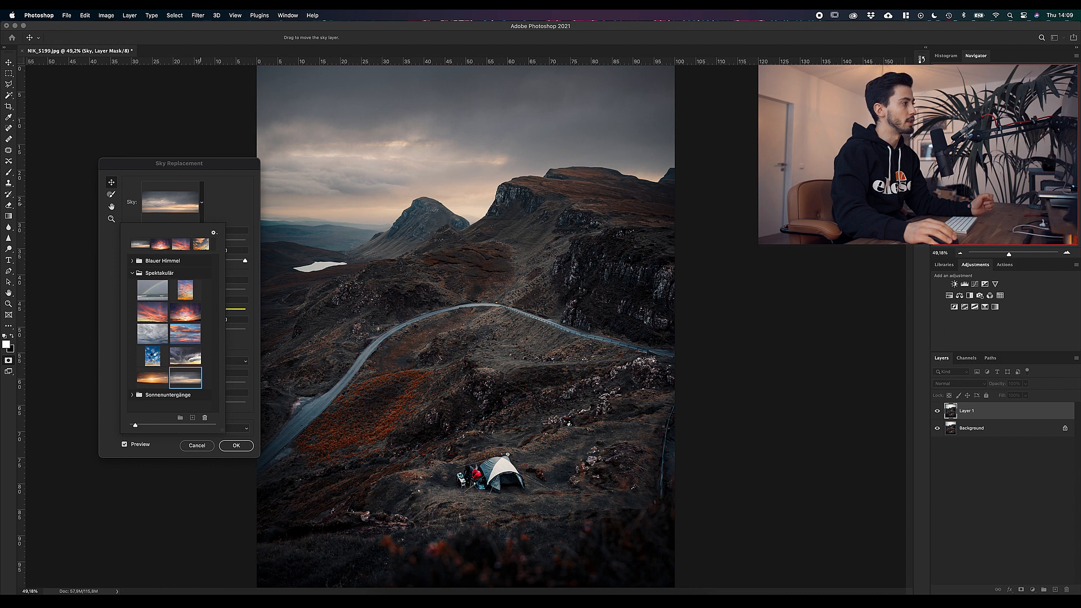
{"action": "left_click", "coordinate": [142, 358]}
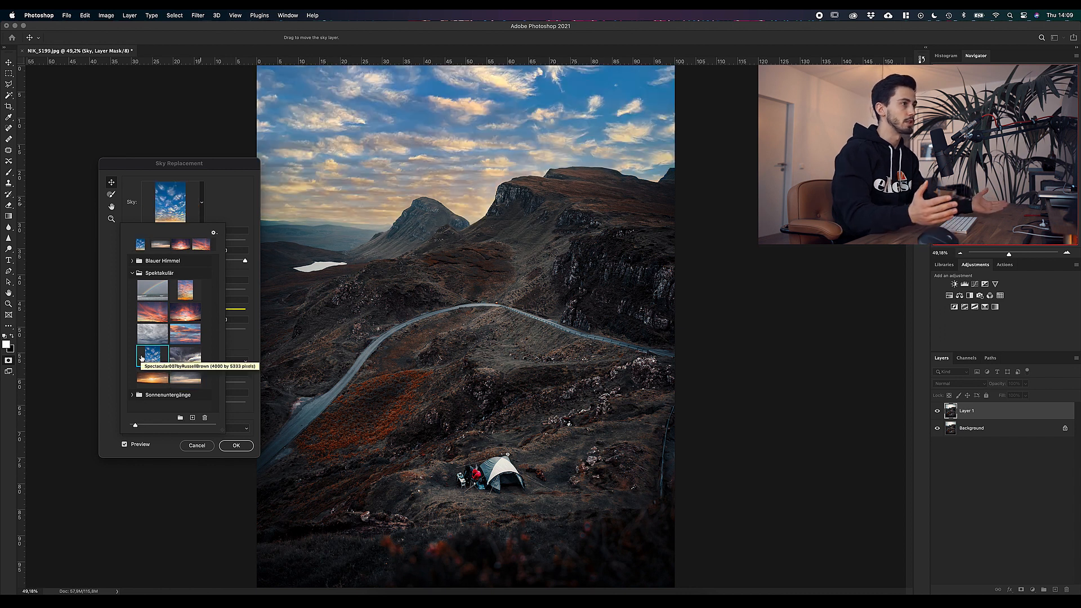
{"action": "left_click", "coordinate": [151, 379]}
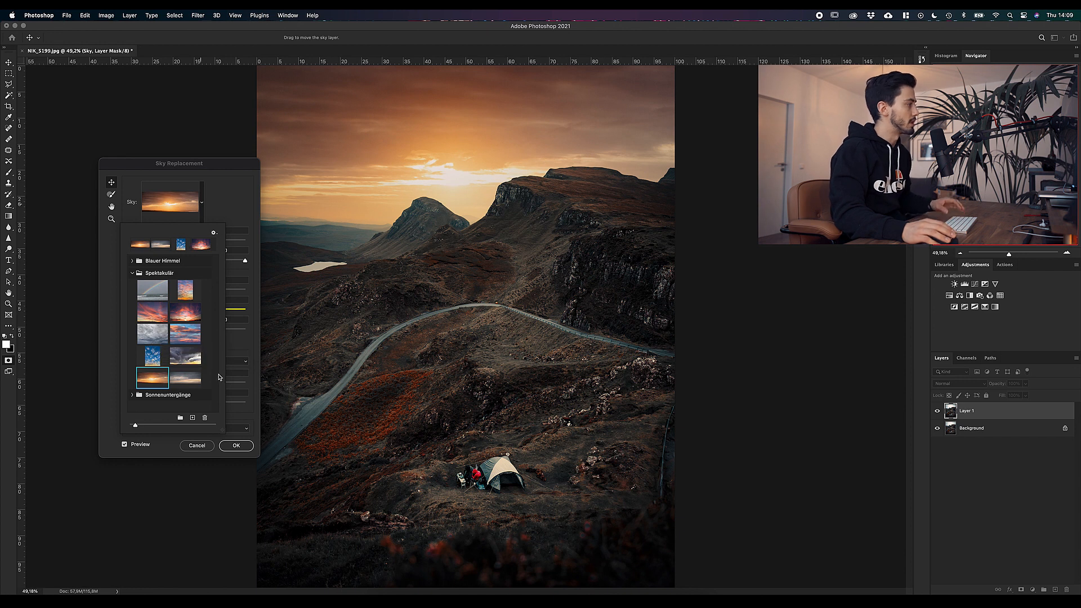
{"action": "left_click", "coordinate": [248, 356]}
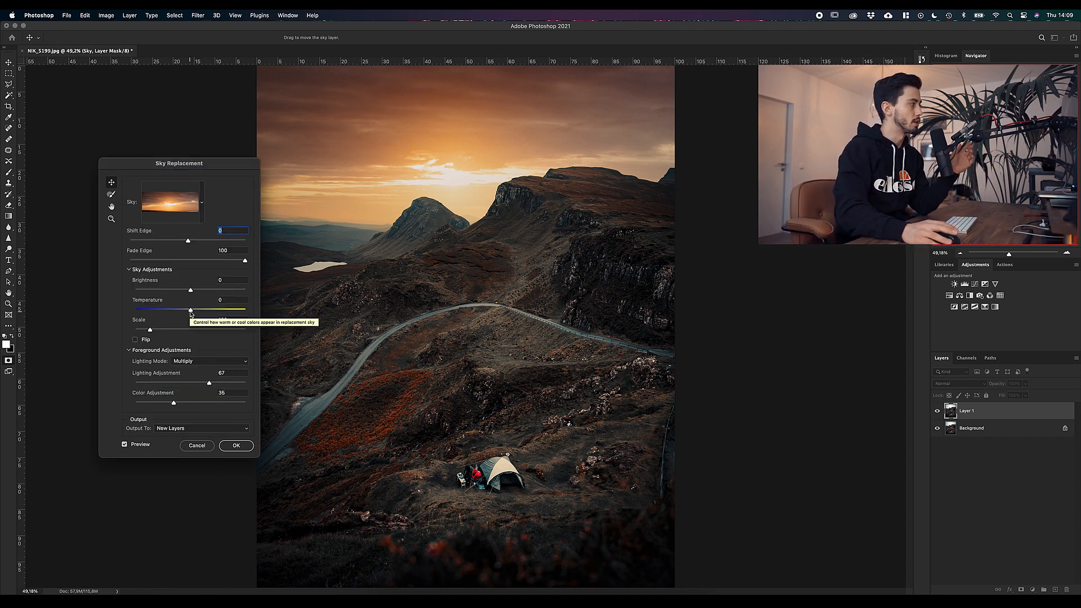
Step: Test cooler and warmer colours for the replacement sky and set its Temperature to -12
{"action": "left_click_drag", "start_coordinate": [190, 311], "coordinate": [168, 315]}
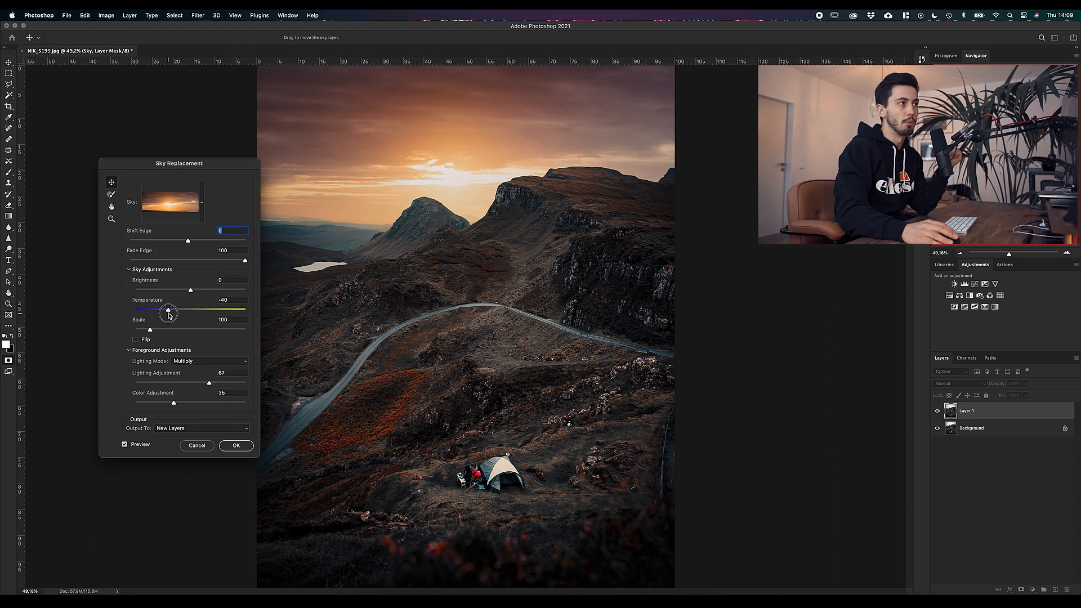
{"action": "left_click_drag", "start_coordinate": [168, 315], "coordinate": [235, 311]}
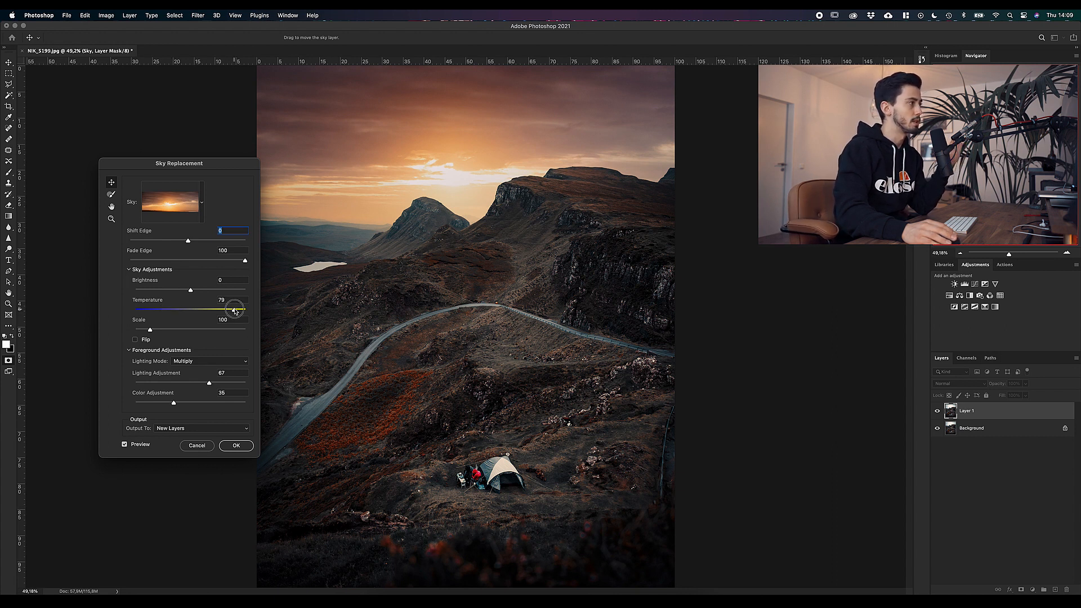
{"action": "left_click_drag", "start_coordinate": [236, 311], "coordinate": [163, 300]}
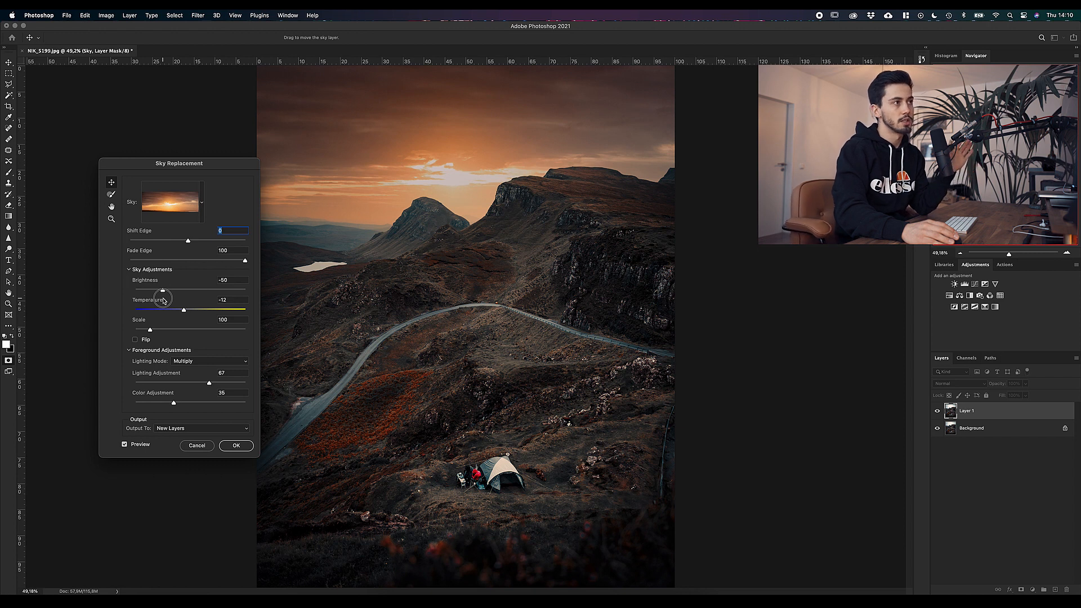
Step: Try darkening the replacement sky to Brightness -100 and return the Brightness to 0
{"action": "left_click_drag", "start_coordinate": [163, 301], "coordinate": [115, 297]}
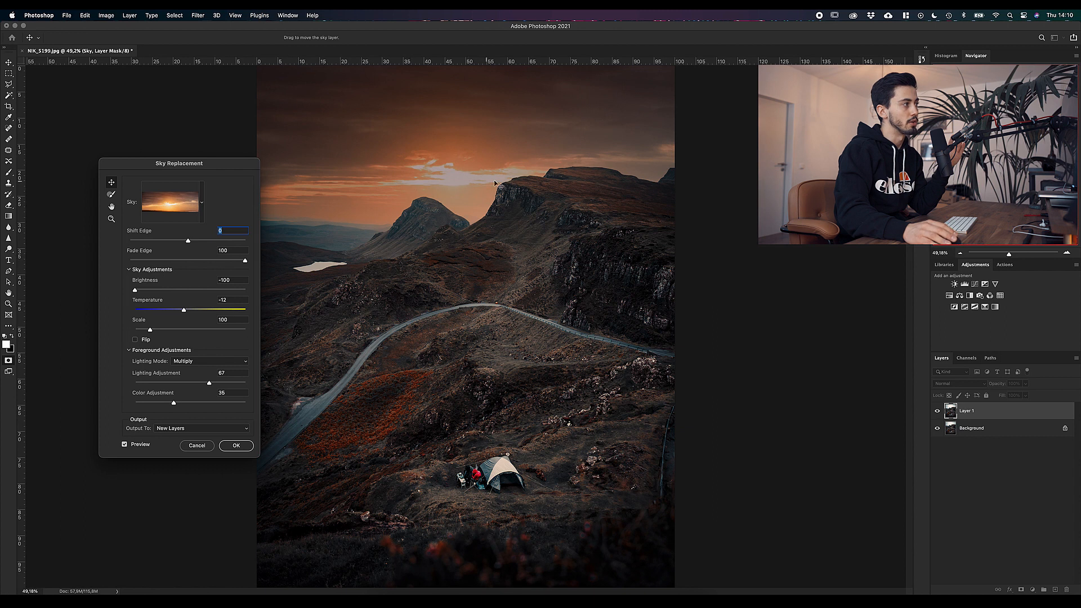
{"action": "mouse_move", "coordinate": [142, 293]}
{"action": "left_mouse_down"}
{"action": "mouse_move", "coordinate": [179, 293]}
{"action": "mouse_move", "coordinate": [135, 293]}
{"action": "left_mouse_up"}
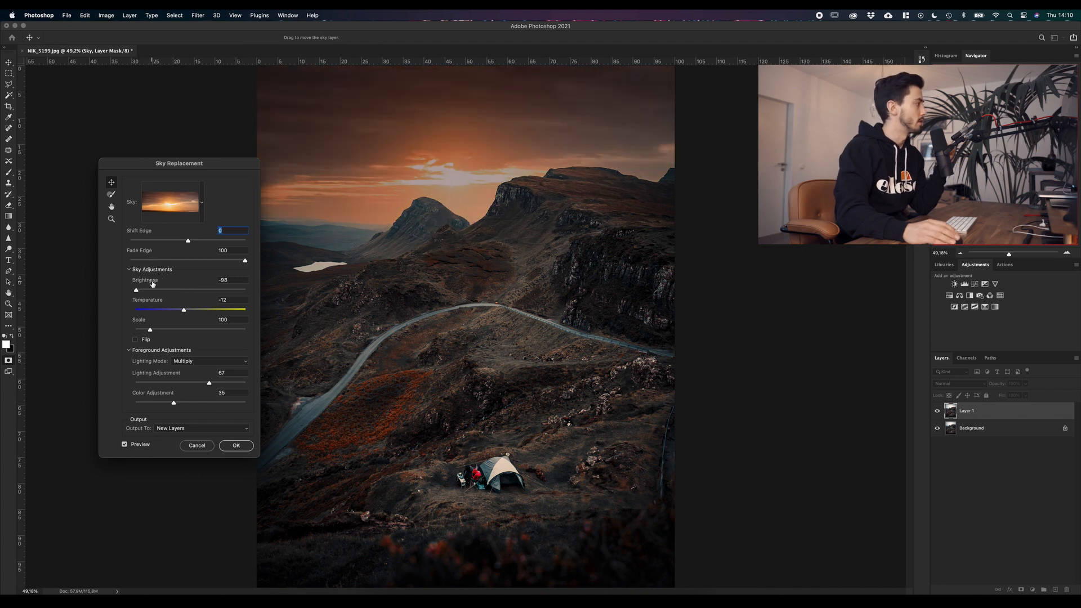
{"action": "left_click_drag", "start_coordinate": [136, 290], "coordinate": [191, 291]}
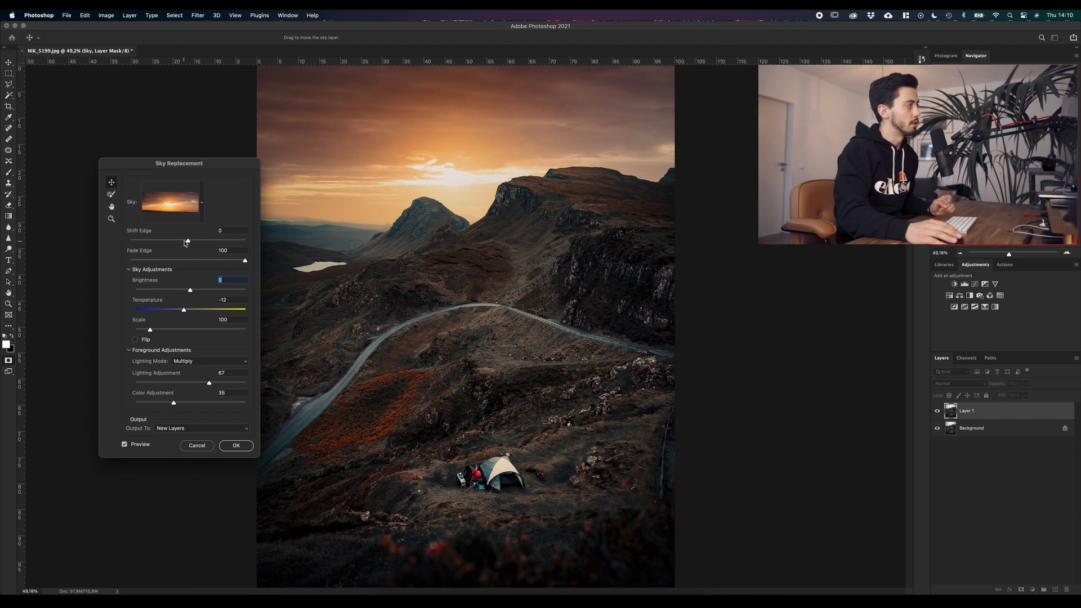
Step: Set the sky's Shift Edge to 9 and try out the Flip option, leaving it off
{"action": "mouse_move", "coordinate": [188, 242]}
{"action": "left_mouse_down"}
{"action": "mouse_move", "coordinate": [203, 244]}
{"action": "mouse_move", "coordinate": [193, 244]}
{"action": "left_mouse_up"}
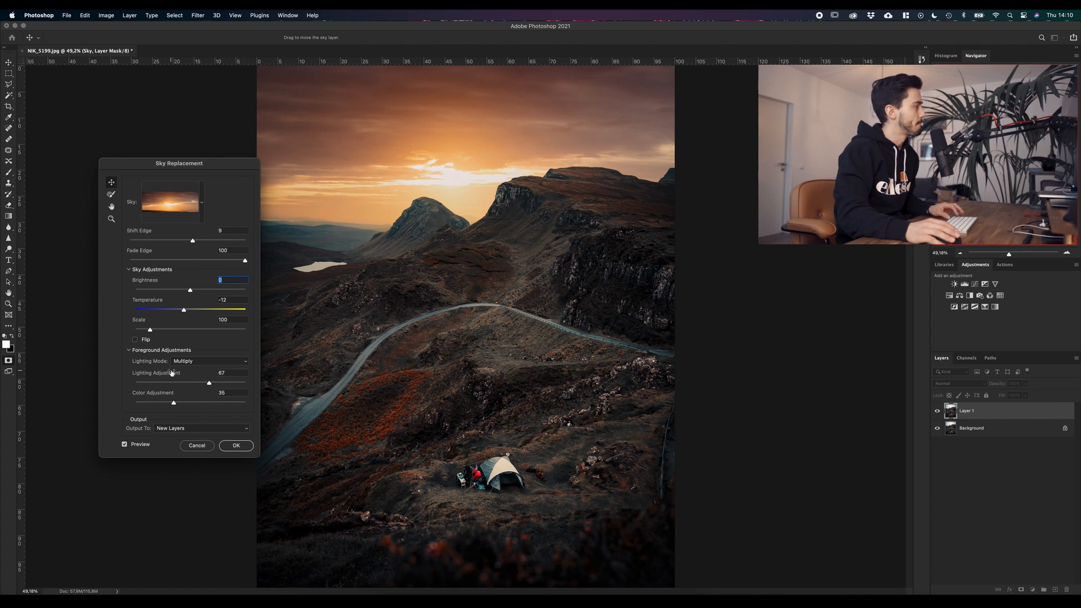
{"action": "left_click", "coordinate": [145, 342]}
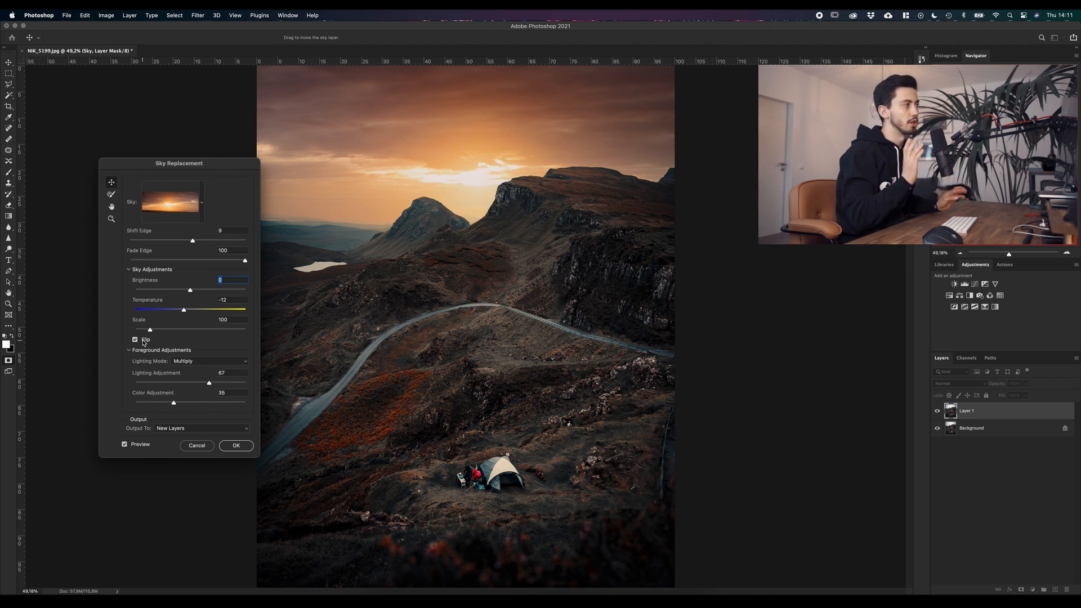
{"action": "left_click", "coordinate": [135, 339]}
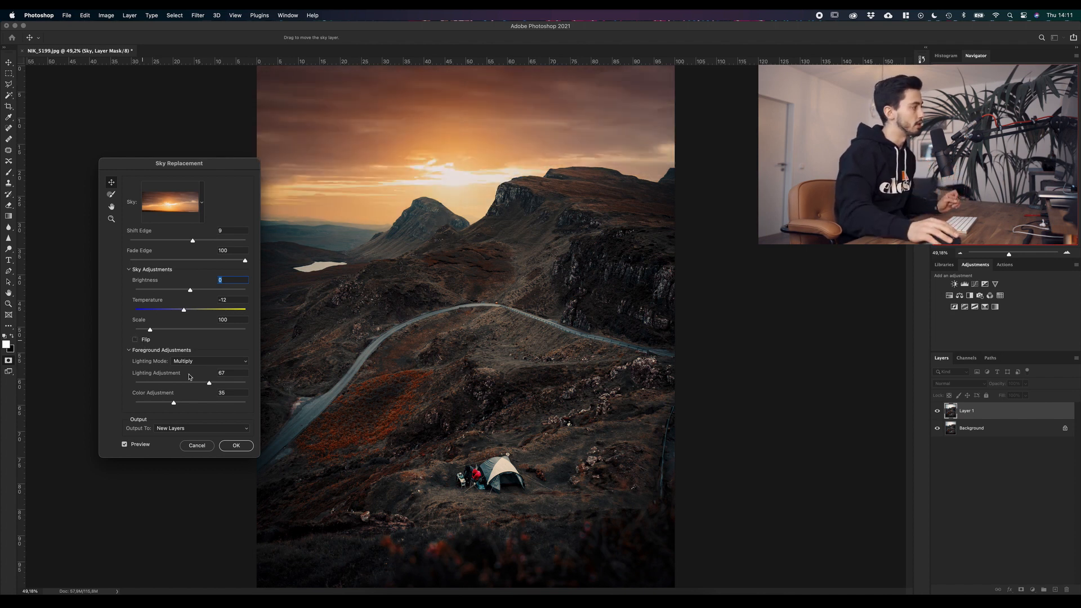
Step: Try Screen lighting on the foreground, then use Multiply with Lighting Adjustment 22 and Color Adjustment 56
{"action": "left_click", "coordinate": [131, 351]}
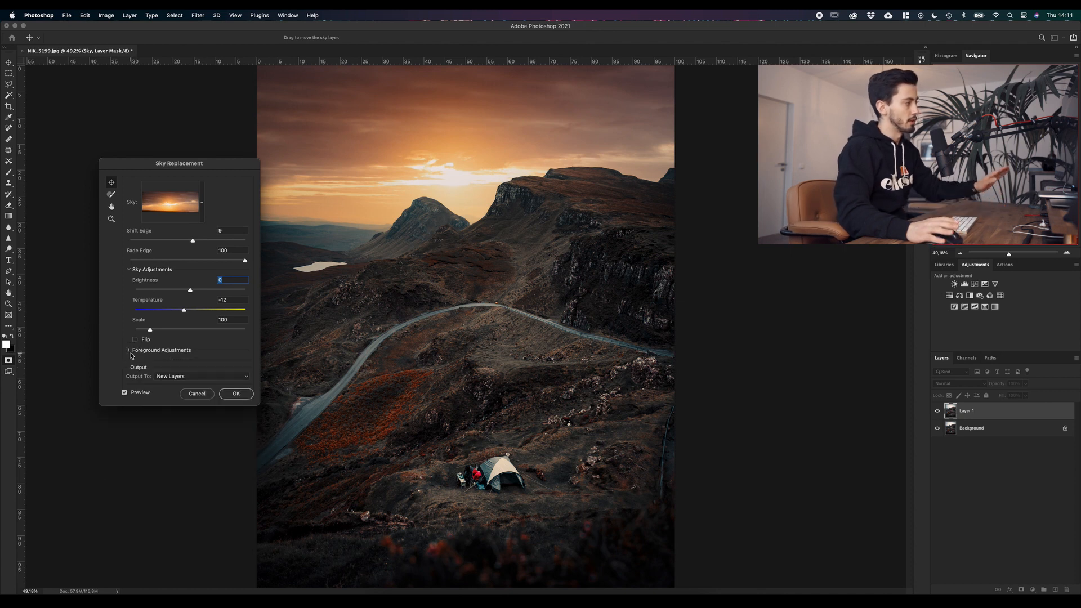
{"action": "left_click", "coordinate": [131, 354]}
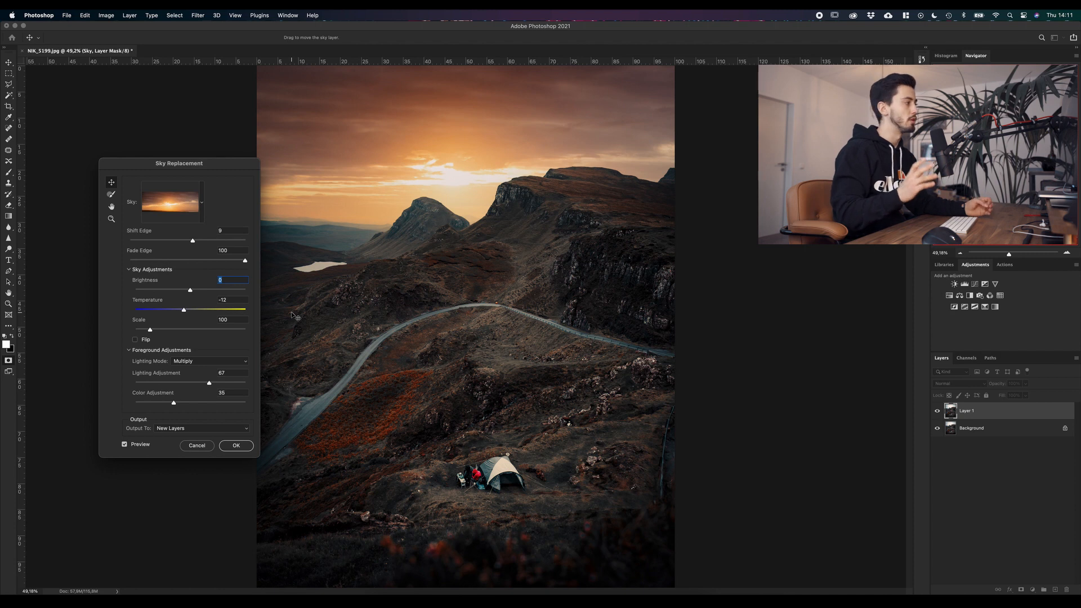
{"action": "left_click", "coordinate": [194, 362]}
{"action": "left_click", "coordinate": [193, 371]}
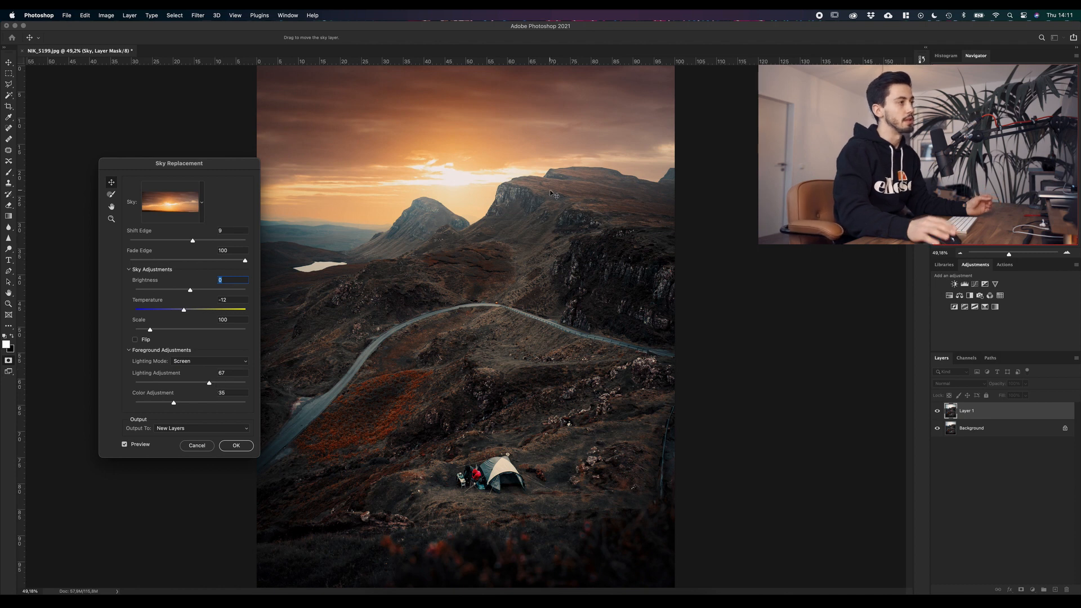
{"action": "left_click_drag", "start_coordinate": [209, 383], "coordinate": [158, 385]}
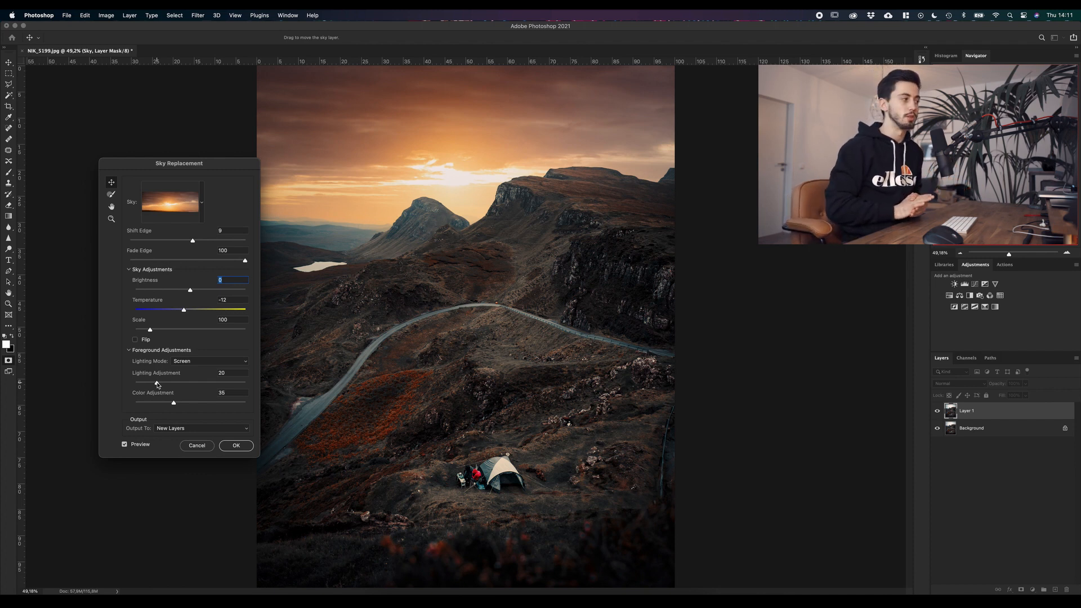
{"action": "left_click_drag", "start_coordinate": [173, 403], "coordinate": [138, 388]}
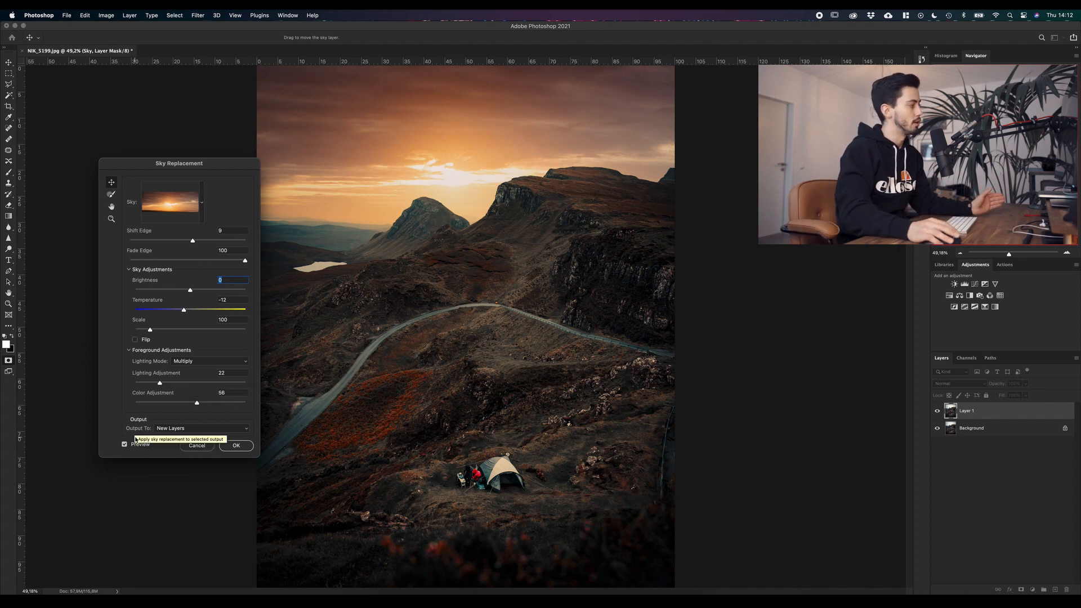
Step: Keep New Layers as the output and apply the sky replacement
{"action": "left_click", "coordinate": [183, 428]}
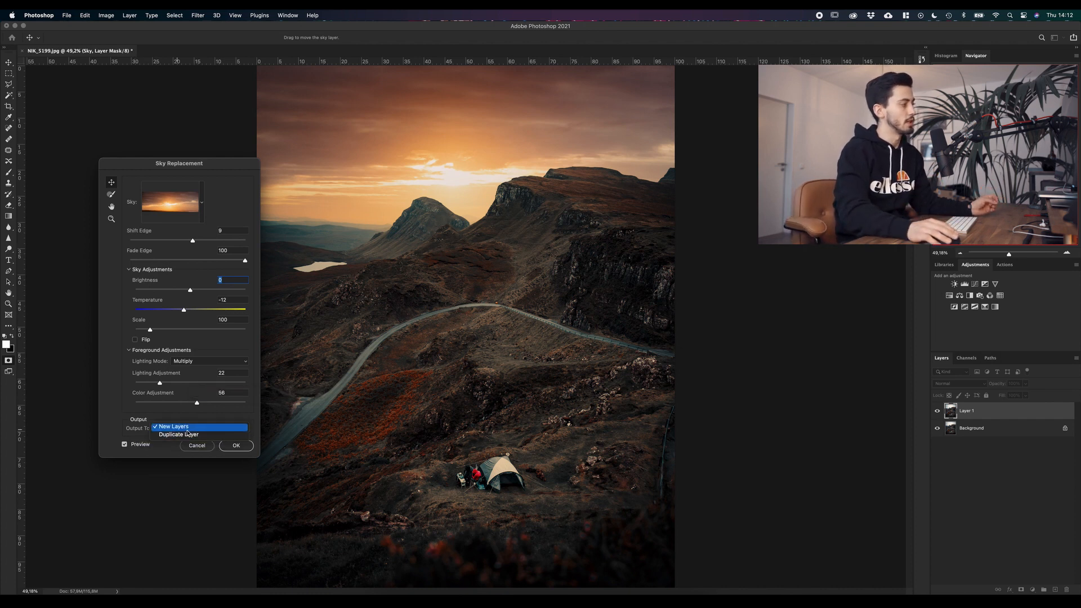
{"action": "left_click", "coordinate": [188, 428]}
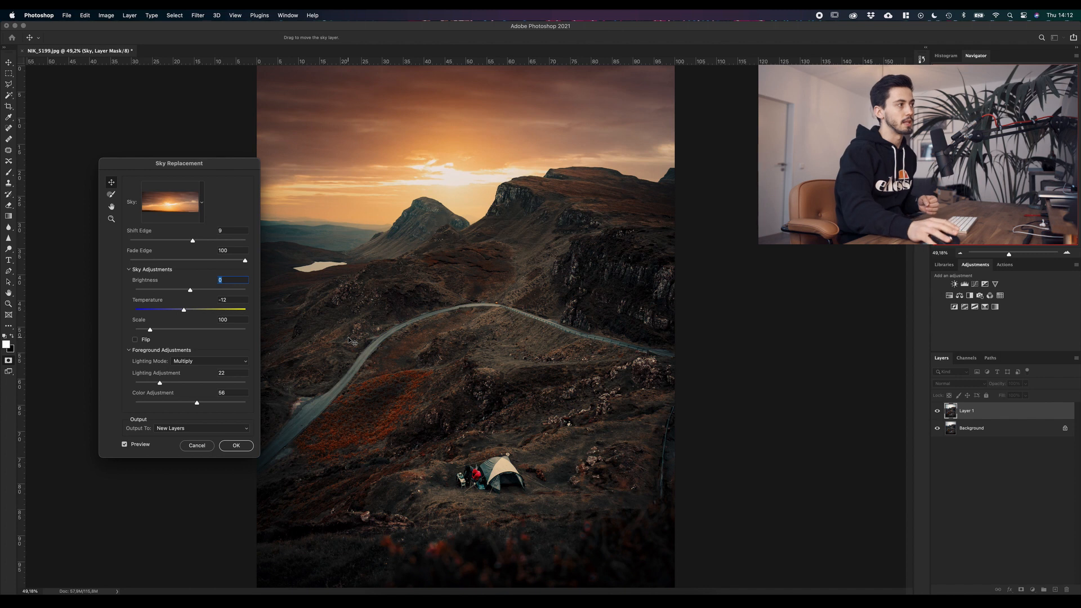
{"action": "left_click", "coordinate": [237, 446]}
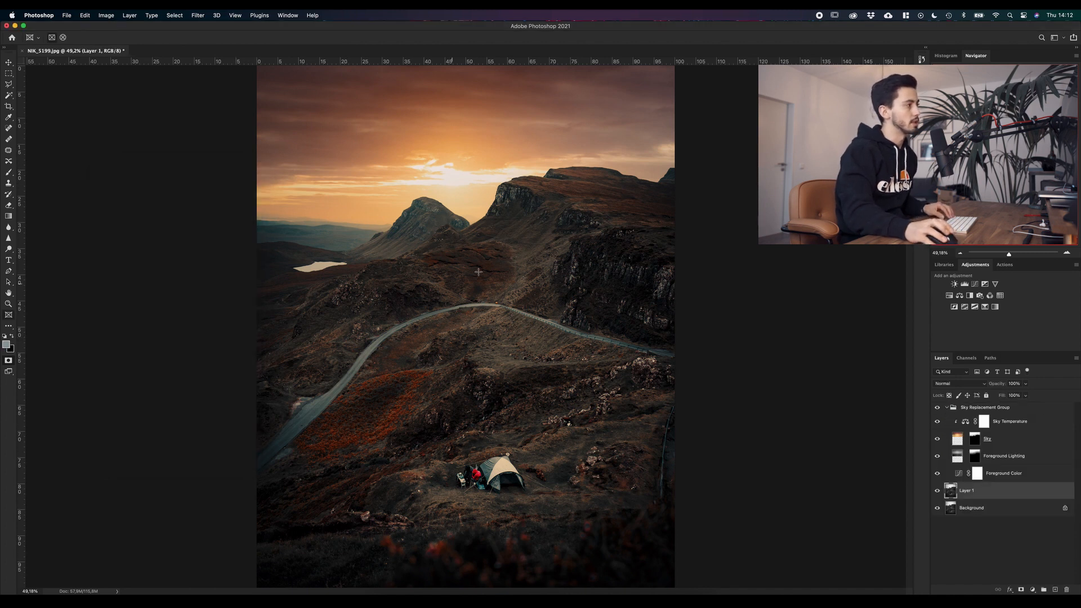
Step: Examine the transition between the new sky and the mountain ridges along the whole horizon
{"action": "scroll", "coordinate": [468, 174], "scroll_direction": "up", "scroll_amount": 10}
{"action": "scroll", "coordinate": [469, 177], "scroll_direction": "down", "scroll_amount": 4}
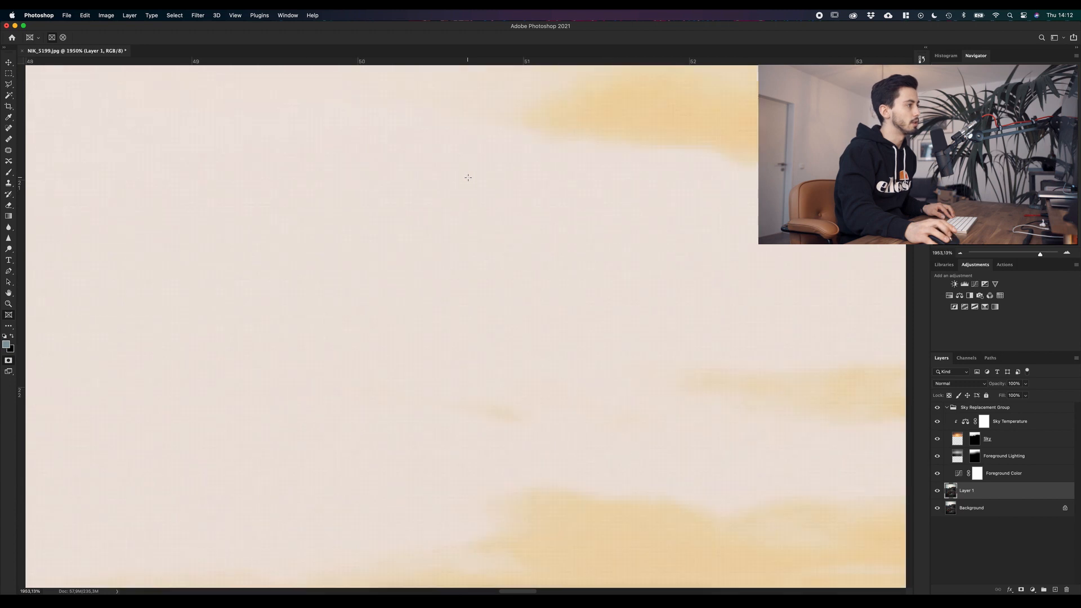
{"action": "scroll", "coordinate": [469, 178], "scroll_direction": "down", "scroll_amount": 5}
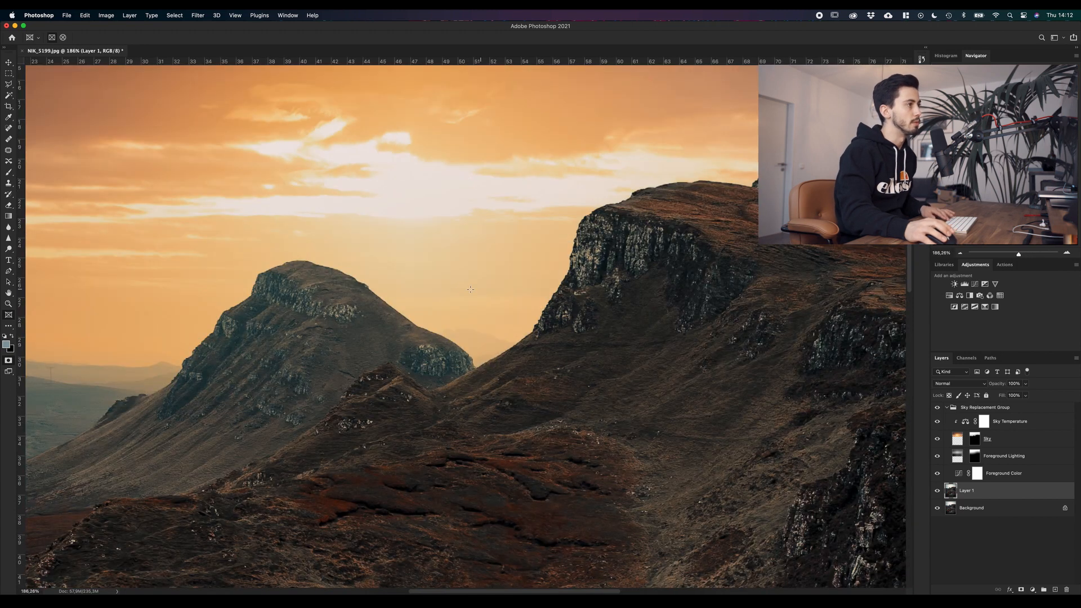
{"action": "left_click_drag", "start_coordinate": [351, 287], "coordinate": [659, 239]}
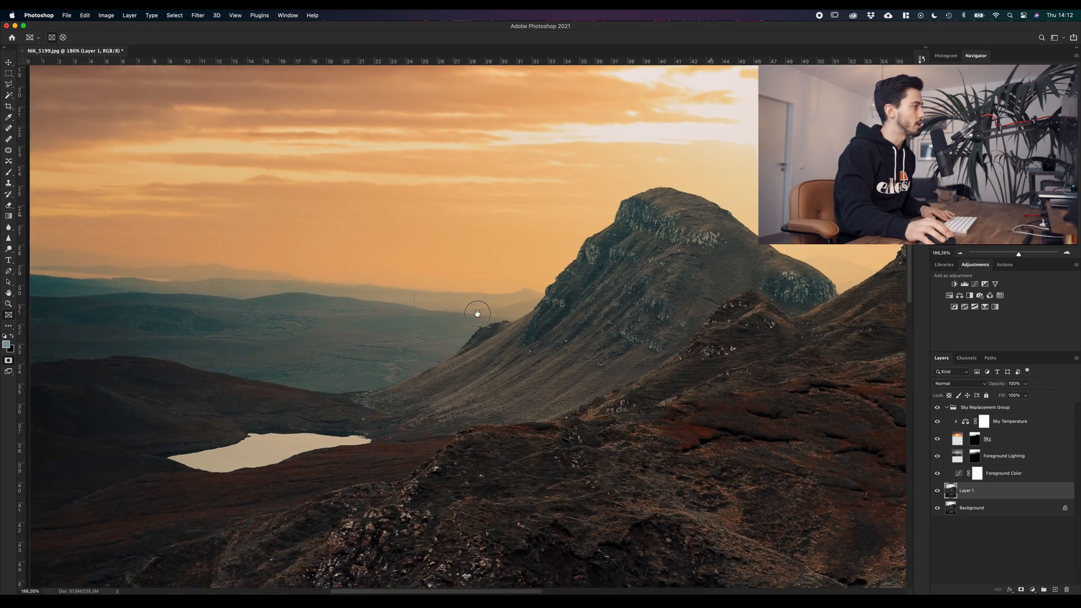
{"action": "left_click_drag", "start_coordinate": [475, 314], "coordinate": [611, 316]}
{"action": "left_click_drag", "start_coordinate": [775, 350], "coordinate": [393, 356]}
{"action": "left_click_drag", "start_coordinate": [681, 321], "coordinate": [305, 391]}
{"action": "left_click_drag", "start_coordinate": [659, 369], "coordinate": [441, 367]}
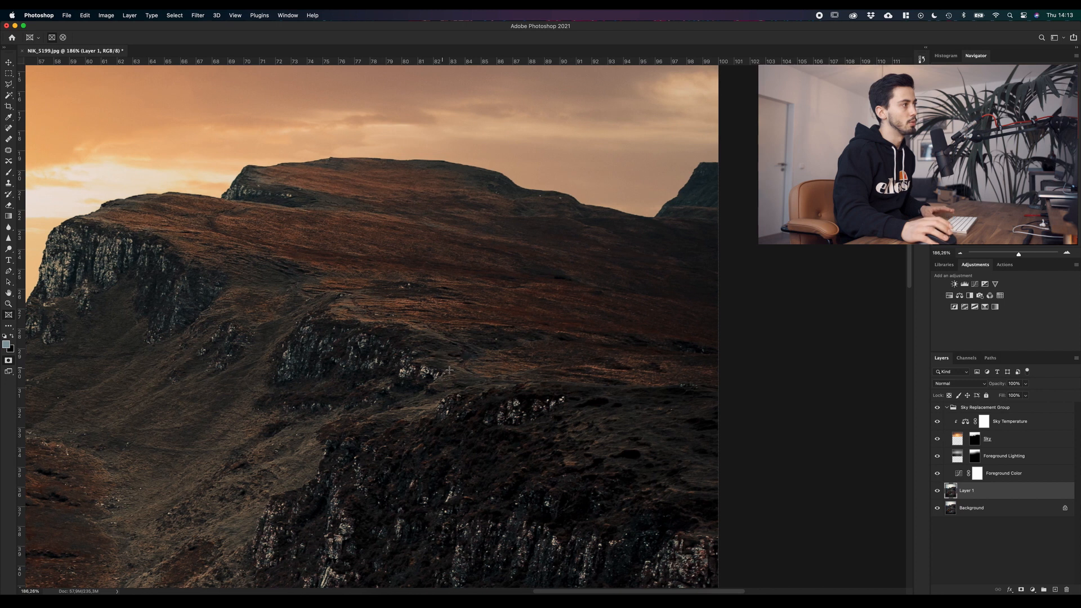
{"action": "scroll", "coordinate": [579, 367], "scroll_direction": "down", "scroll_amount": 10}
{"action": "scroll", "coordinate": [473, 300], "scroll_direction": "up", "scroll_amount": 5}
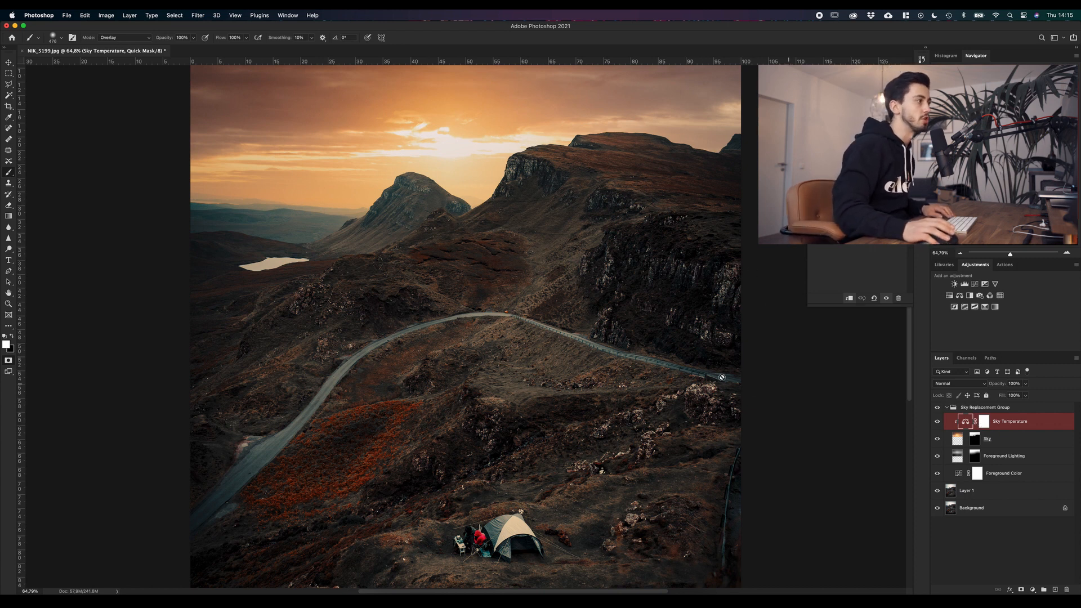
Step: Shift the midtones of the Sky Temperature color balance toward blue to cool the new sky
{"action": "scroll", "coordinate": [639, 343], "scroll_direction": "up", "scroll_amount": 3}
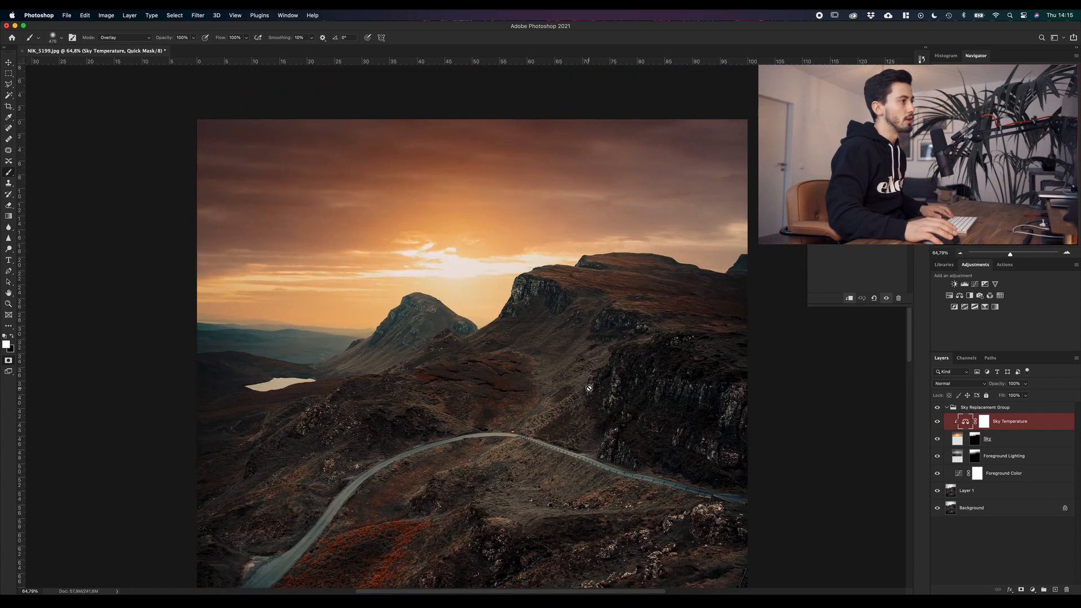
{"action": "scroll", "coordinate": [592, 383], "scroll_direction": "down", "scroll_amount": 3}
{"action": "left_click", "coordinate": [1001, 422]}
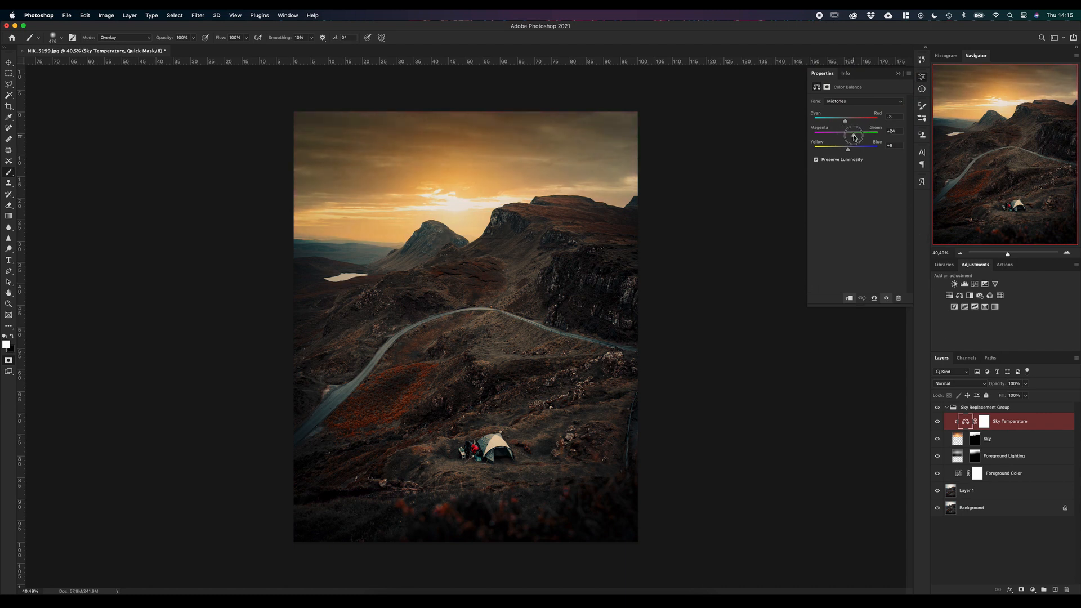
{"action": "mouse_move", "coordinate": [853, 137]}
{"action": "left_mouse_down"}
{"action": "mouse_move", "coordinate": [837, 123]}
{"action": "mouse_move", "coordinate": [863, 151]}
{"action": "left_mouse_up"}
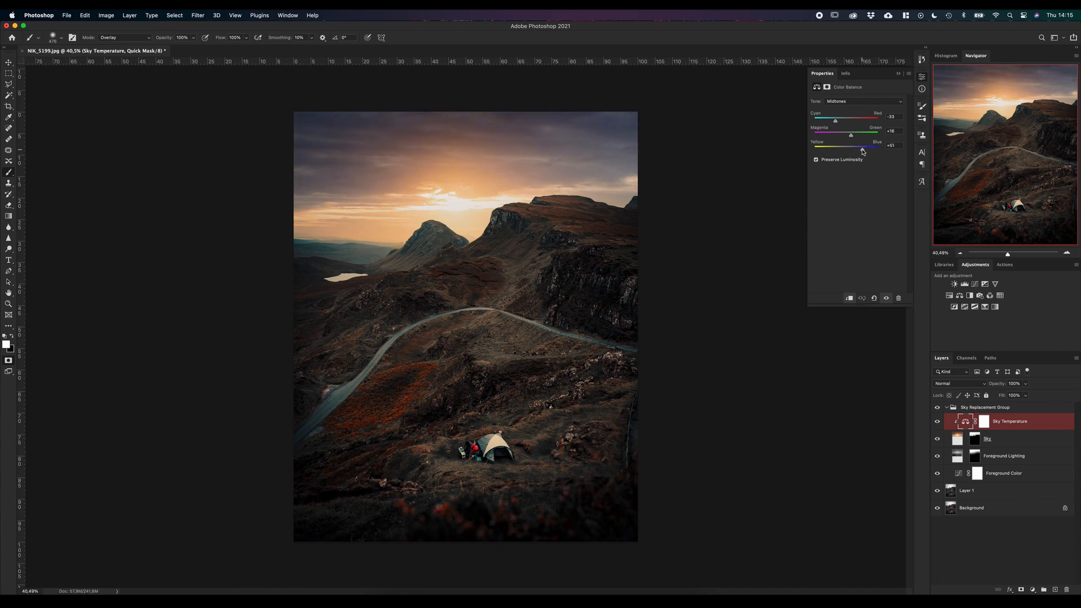
Step: Reshape the RGB curve of the Foreground Color adjustment layer and reselect the Sky Temperature layer
{"action": "left_click", "coordinate": [1023, 480]}
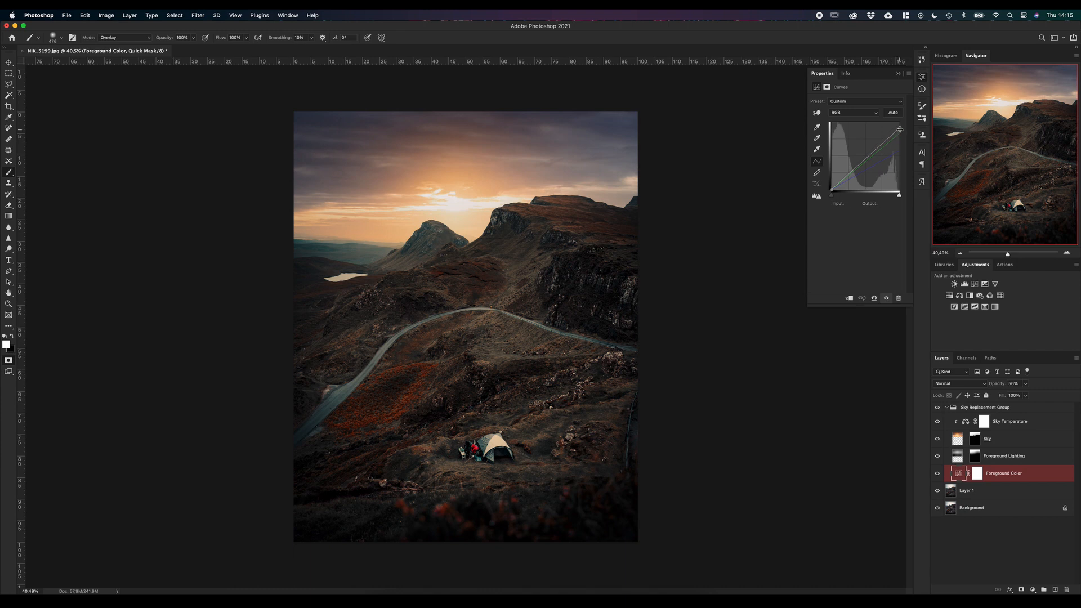
{"action": "left_click_drag", "start_coordinate": [900, 130], "coordinate": [846, 171]}
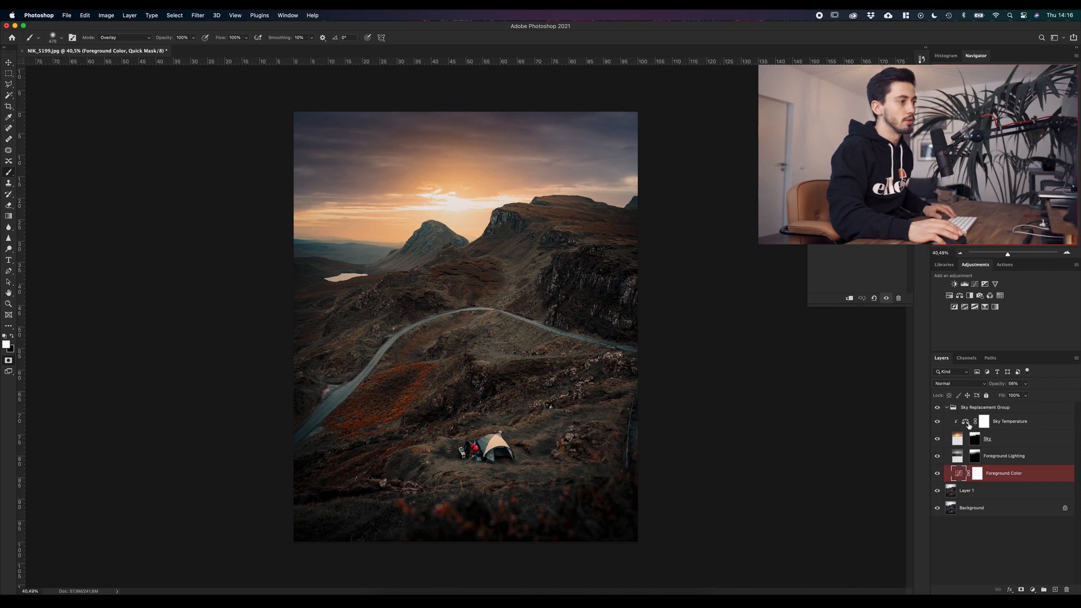
{"action": "left_click", "coordinate": [1012, 425]}
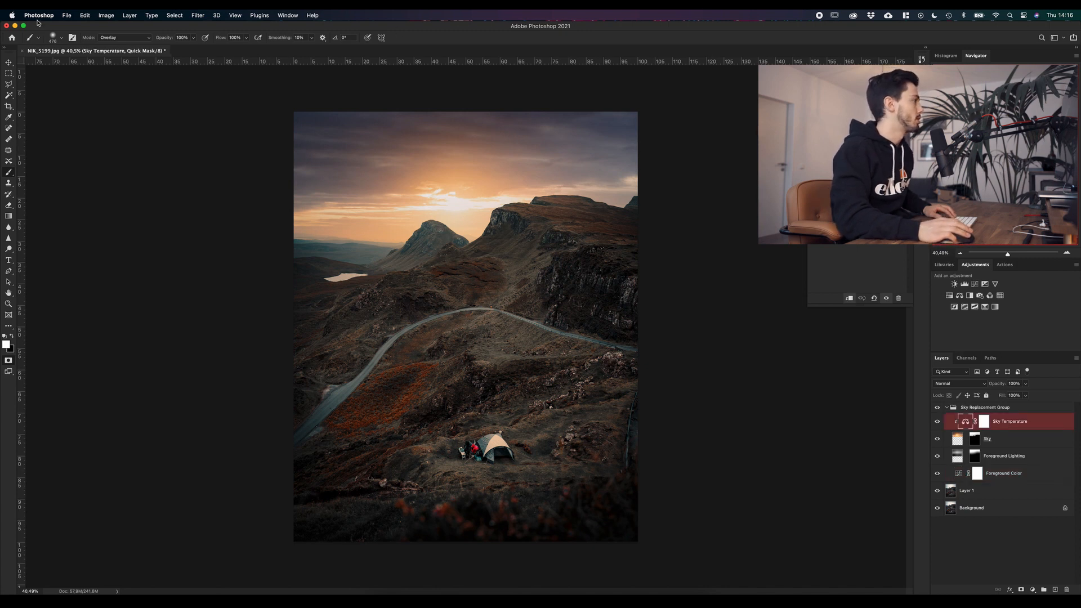
Step: Open NIK_5870.jpg from the Sky Replacement folder as a new document and duplicate its Background layer
{"action": "left_click", "coordinate": [381, 601]}
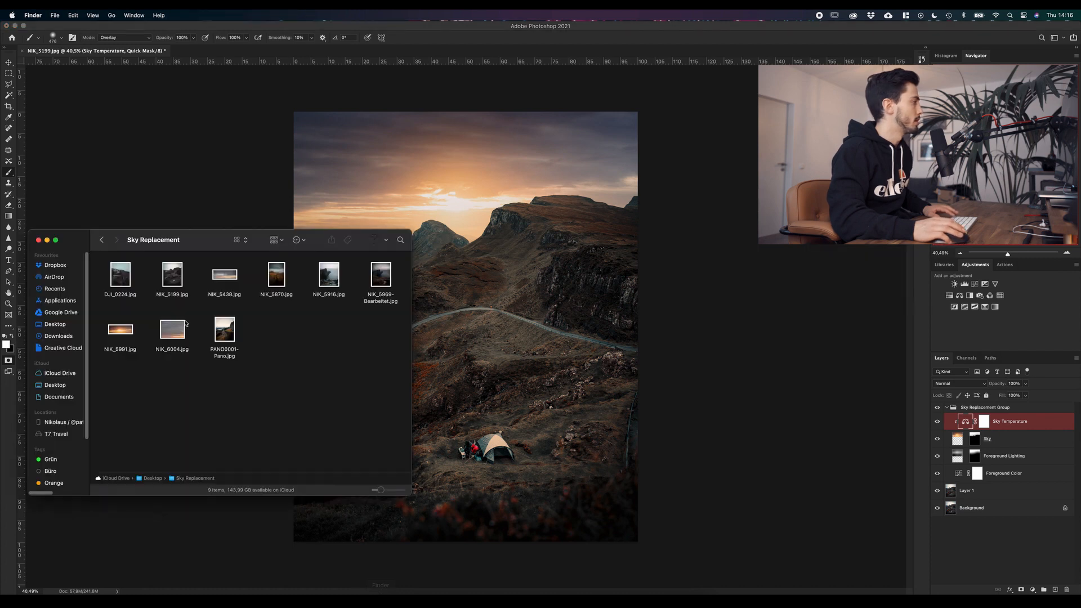
{"action": "left_click_drag", "start_coordinate": [276, 278], "coordinate": [449, 47]}
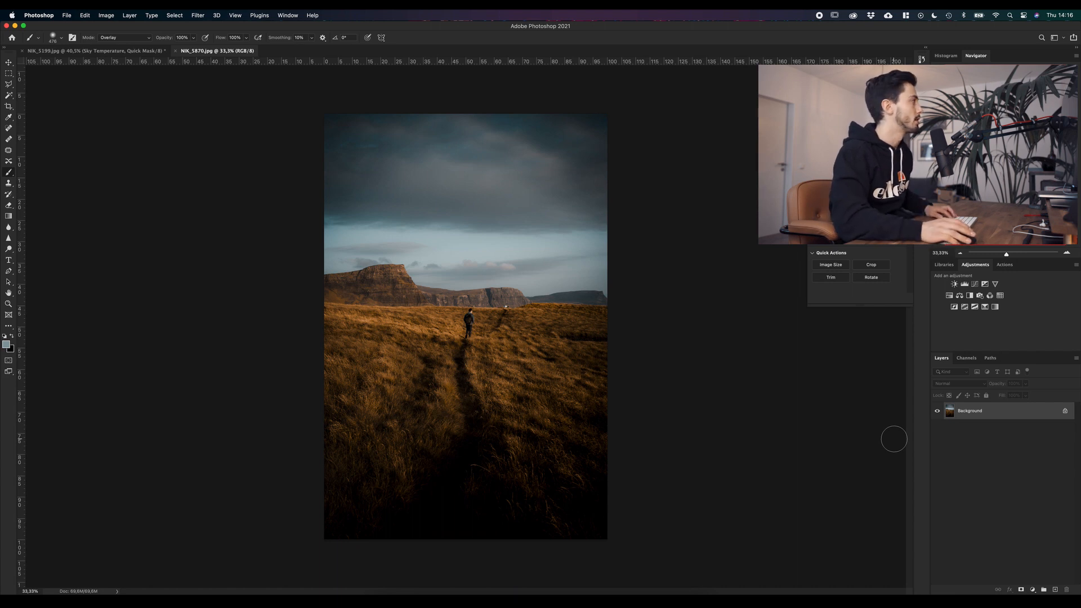
{"action": "key", "text": "super+j"}
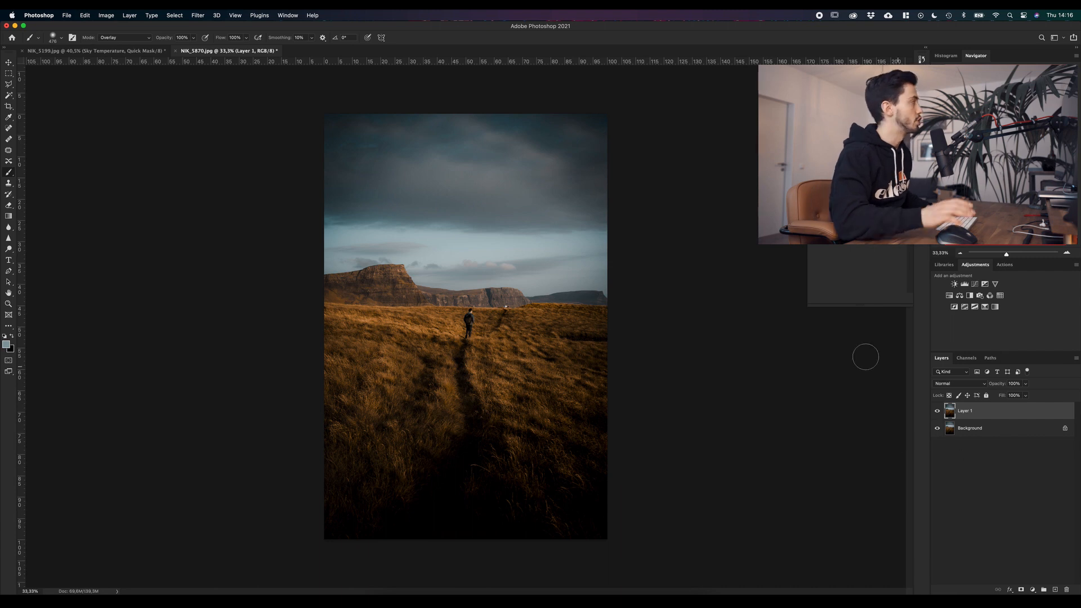
Step: Start Sky Replacement and import NIK_6004.jpg as a custom sky preset named NIK_6004
{"action": "left_click", "coordinate": [89, 16]}
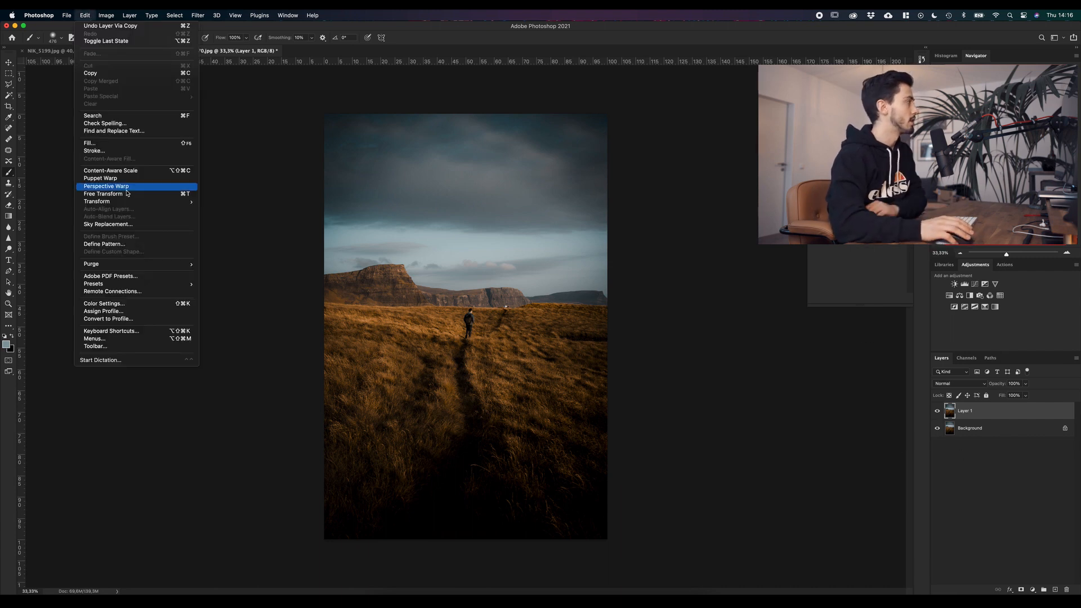
{"action": "left_click", "coordinate": [133, 225]}
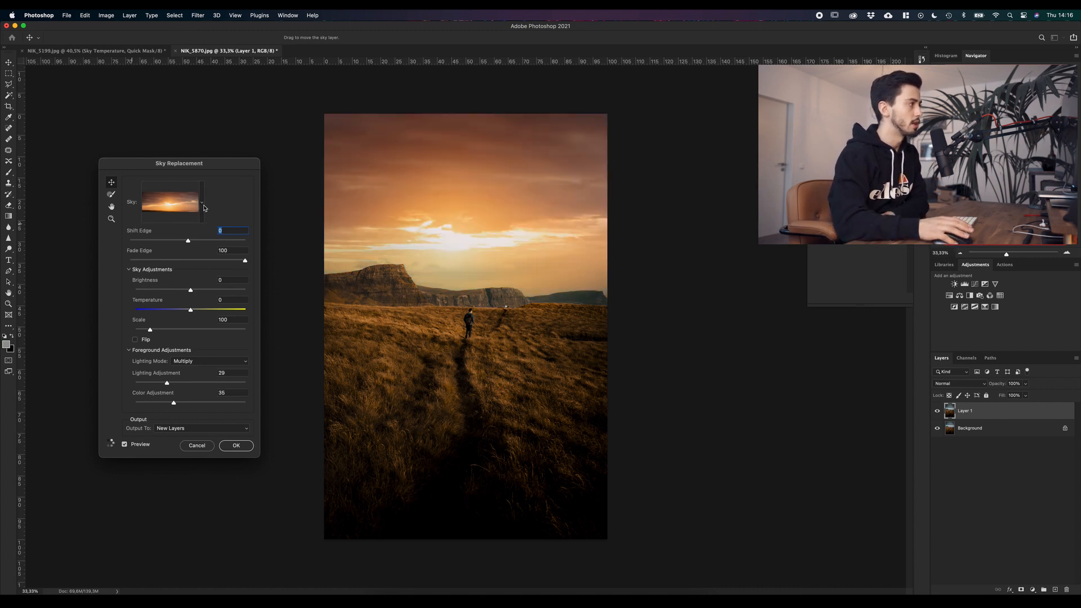
{"action": "left_click", "coordinate": [203, 206]}
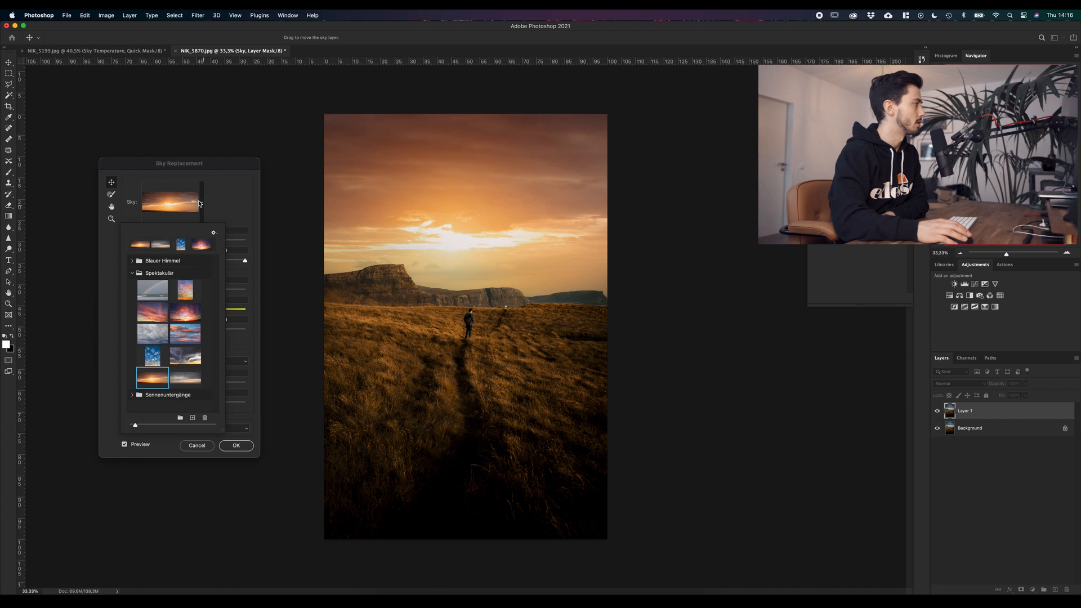
{"action": "left_click", "coordinate": [193, 420]}
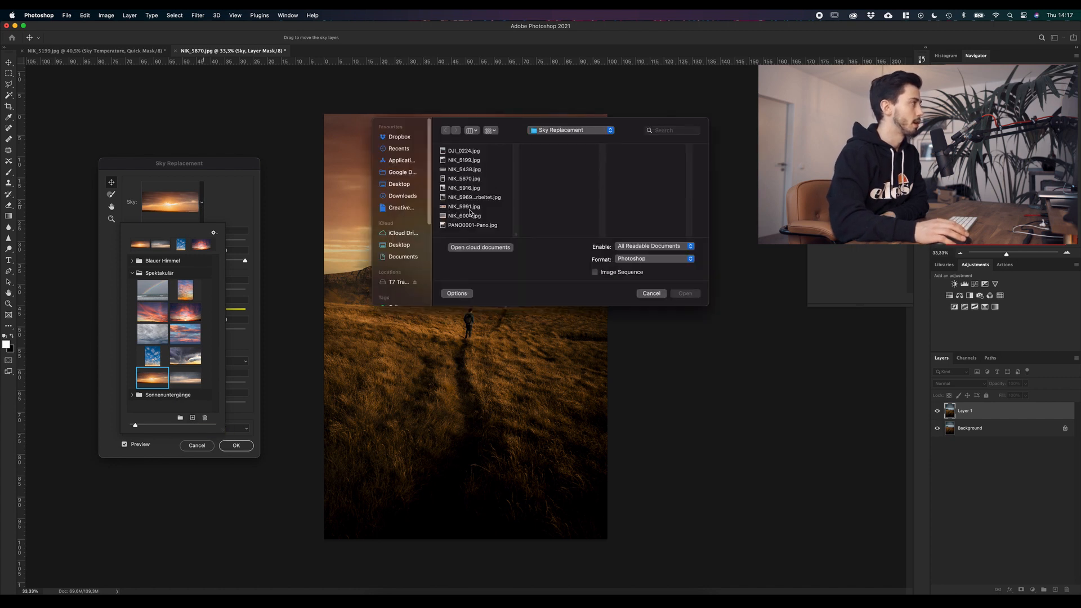
{"action": "left_click", "coordinate": [488, 131]}
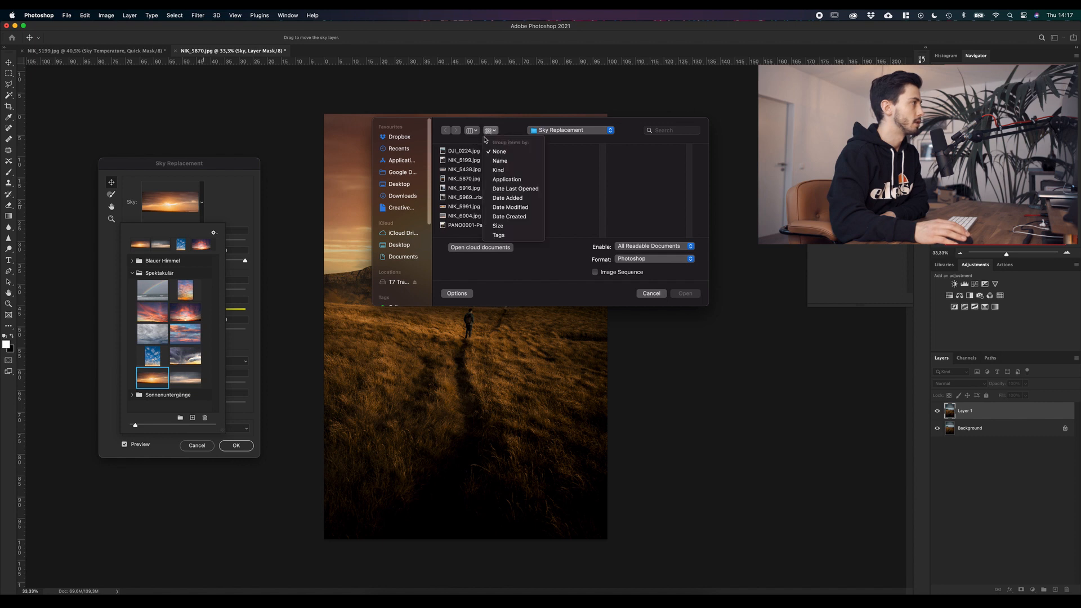
{"action": "left_click", "coordinate": [472, 130]}
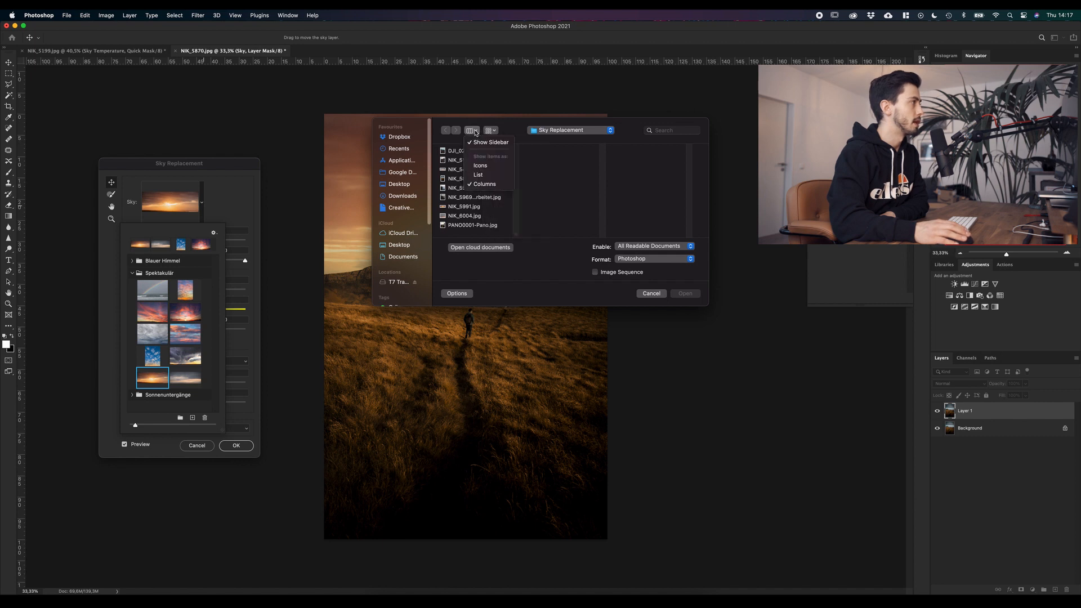
{"action": "left_click", "coordinate": [480, 166]}
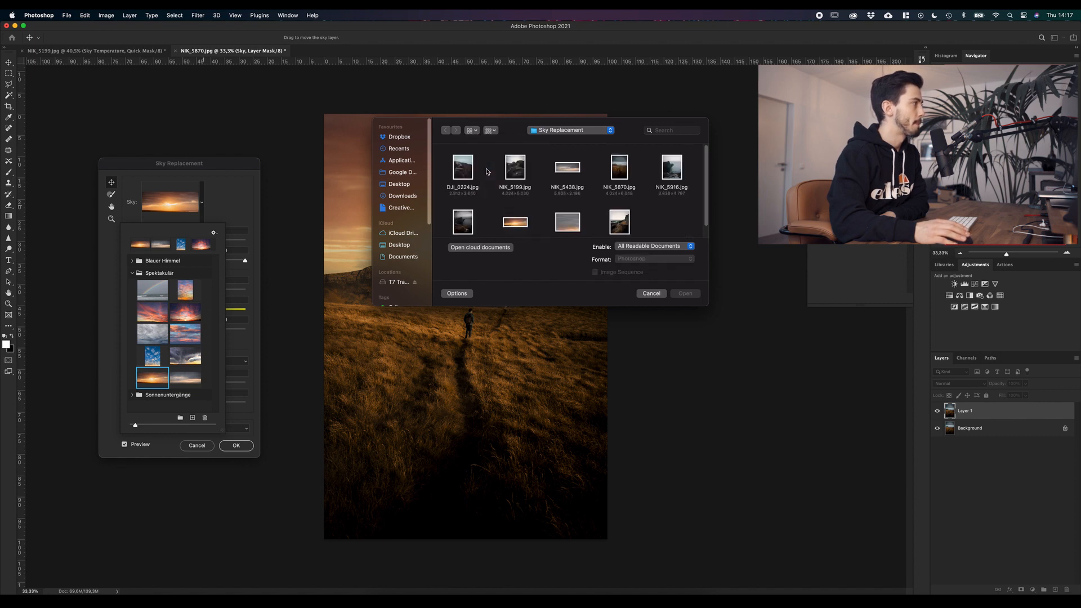
{"action": "double_click", "coordinate": [570, 225]}
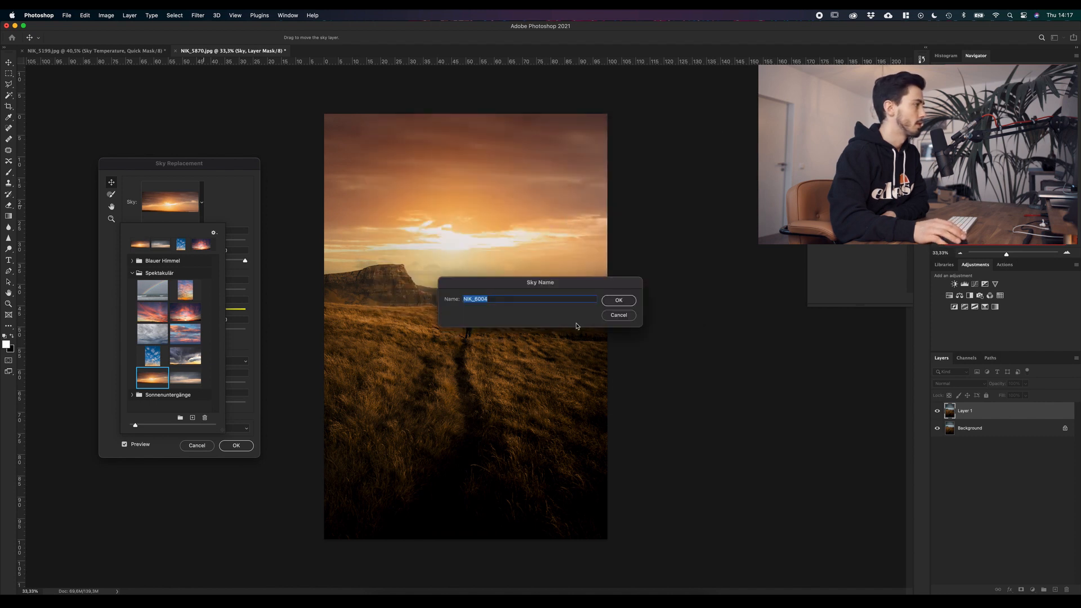
{"action": "left_click", "coordinate": [626, 301]}
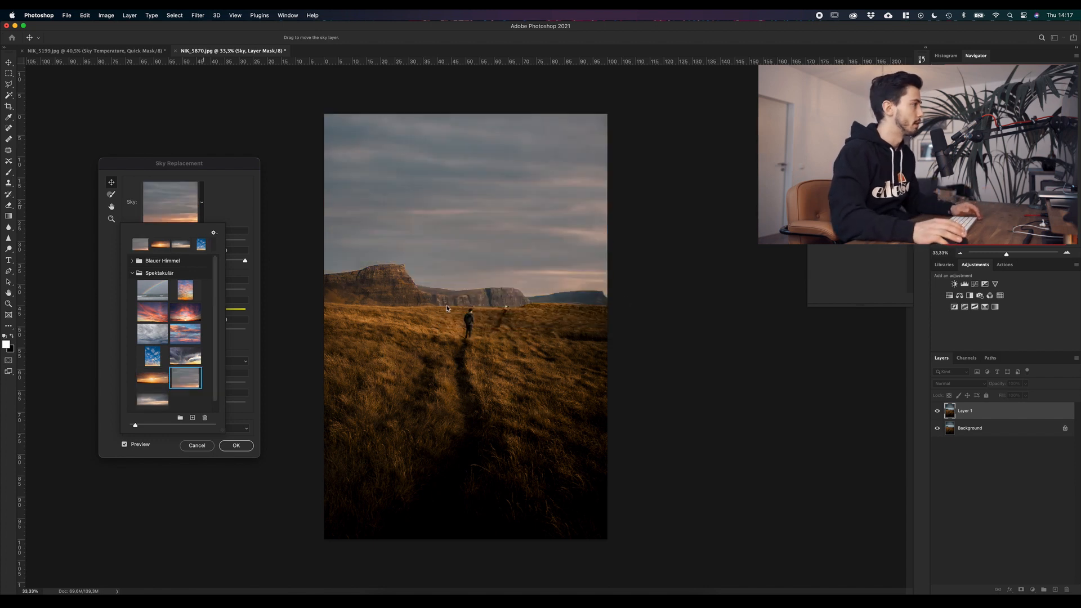
Step: Try the rainbow, pink sunset and other sky presets on the photo and use the imported NIK_6004 sky
{"action": "left_click", "coordinate": [153, 399]}
{"action": "left_click", "coordinate": [185, 378]}
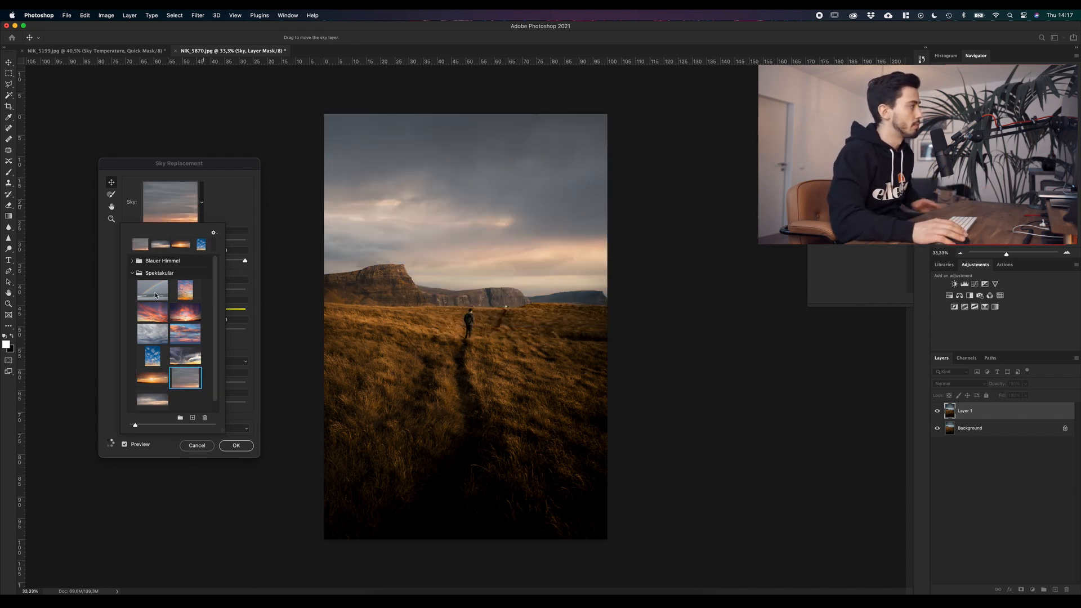
{"action": "left_click", "coordinate": [154, 291]}
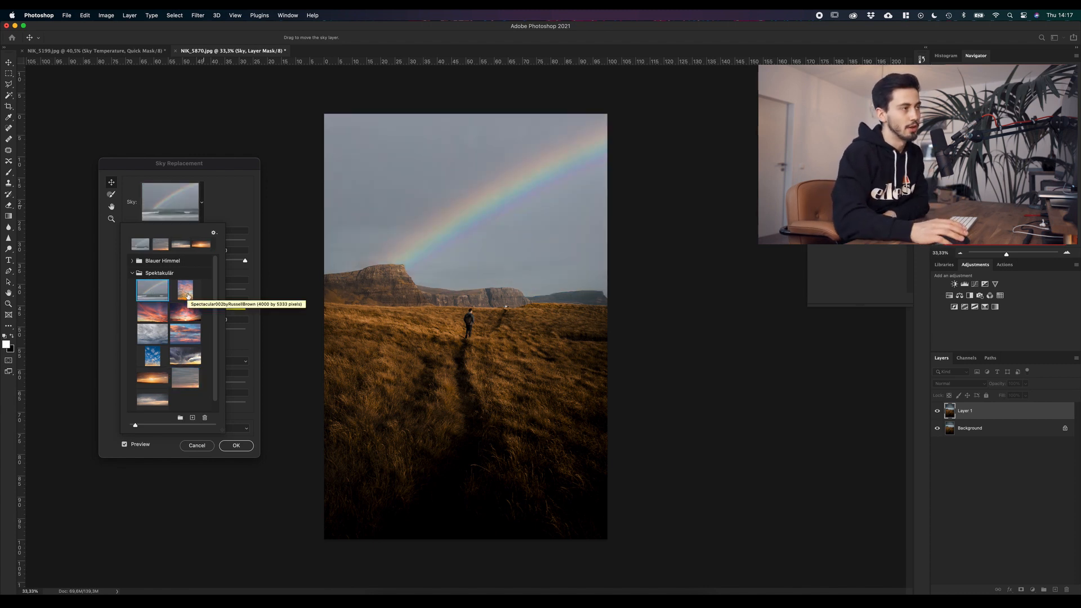
{"action": "left_click", "coordinate": [185, 290]}
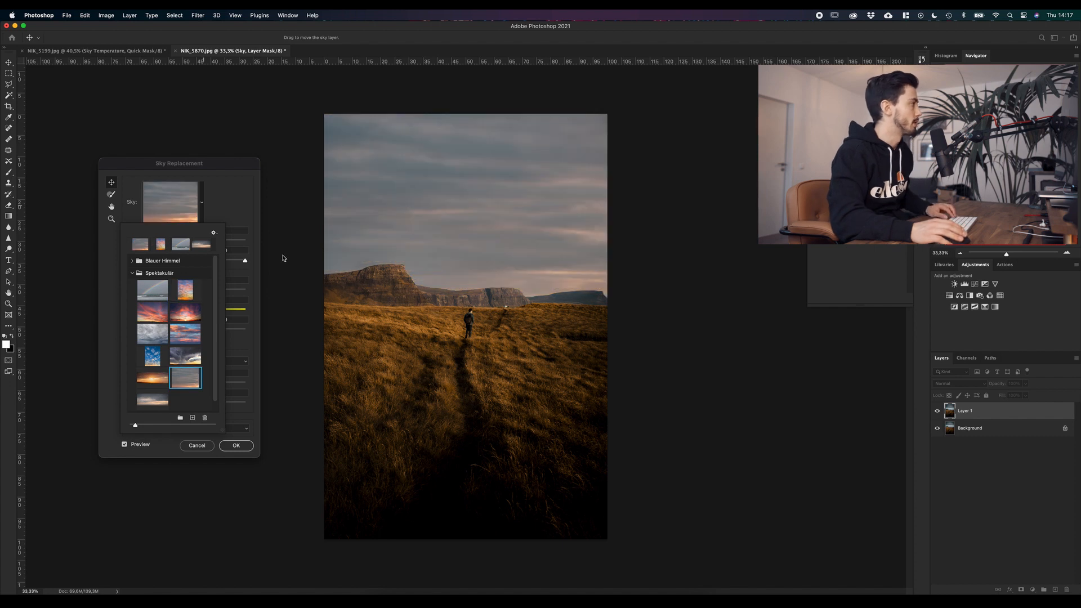
{"action": "left_click", "coordinate": [237, 301]}
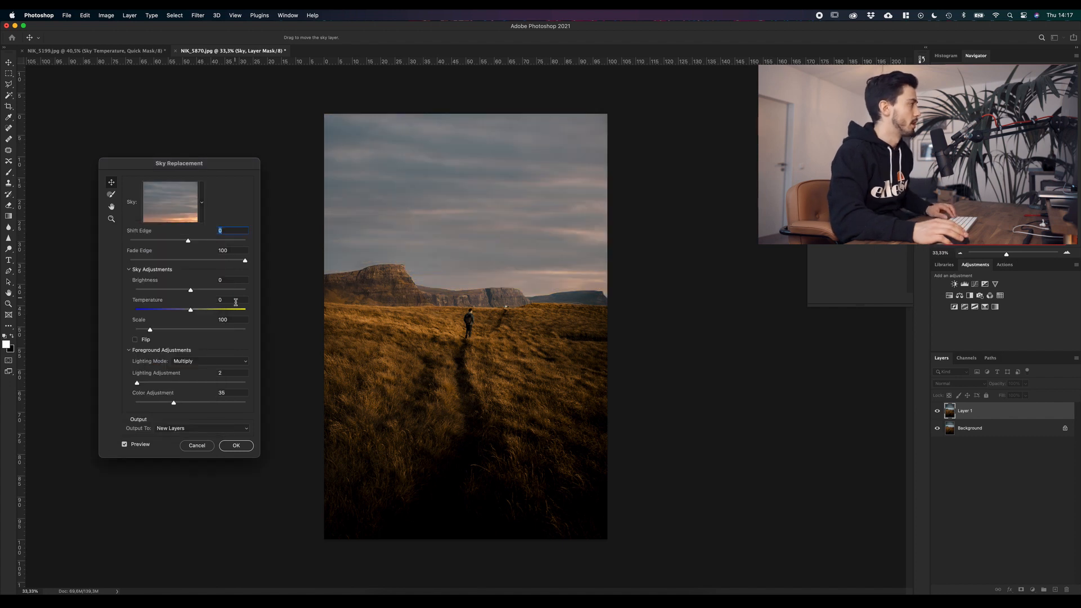
Step: Set the sky's Brightness to -25 and Temperature to -7, and compare the result with the original photo
{"action": "left_click_drag", "start_coordinate": [191, 293], "coordinate": [178, 293]}
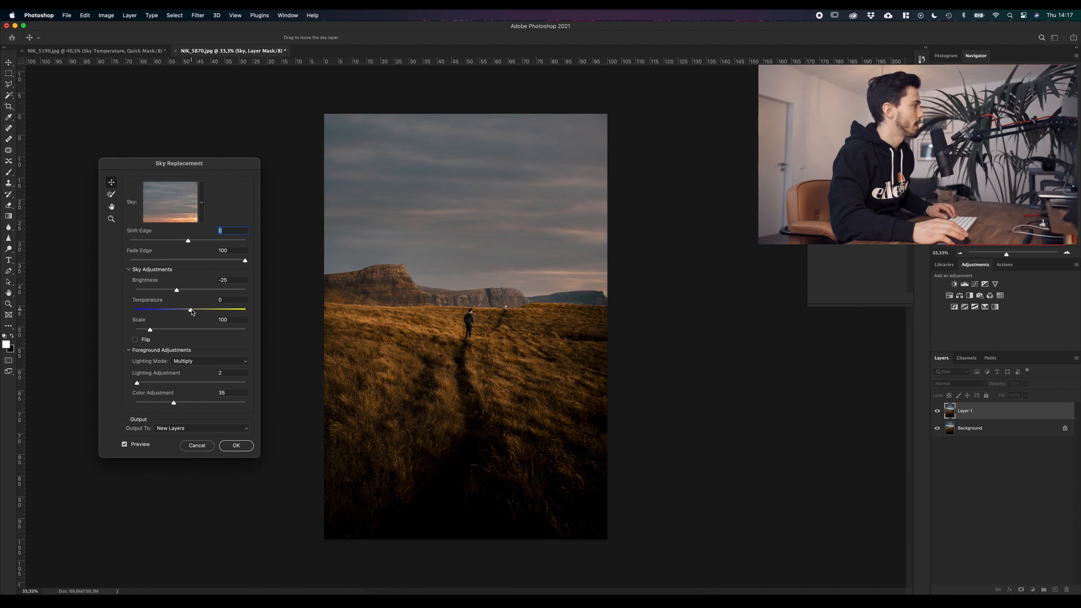
{"action": "mouse_move", "coordinate": [191, 310]}
{"action": "left_mouse_down"}
{"action": "mouse_move", "coordinate": [217, 313]}
{"action": "mouse_move", "coordinate": [174, 316]}
{"action": "mouse_move", "coordinate": [188, 316]}
{"action": "left_mouse_up"}
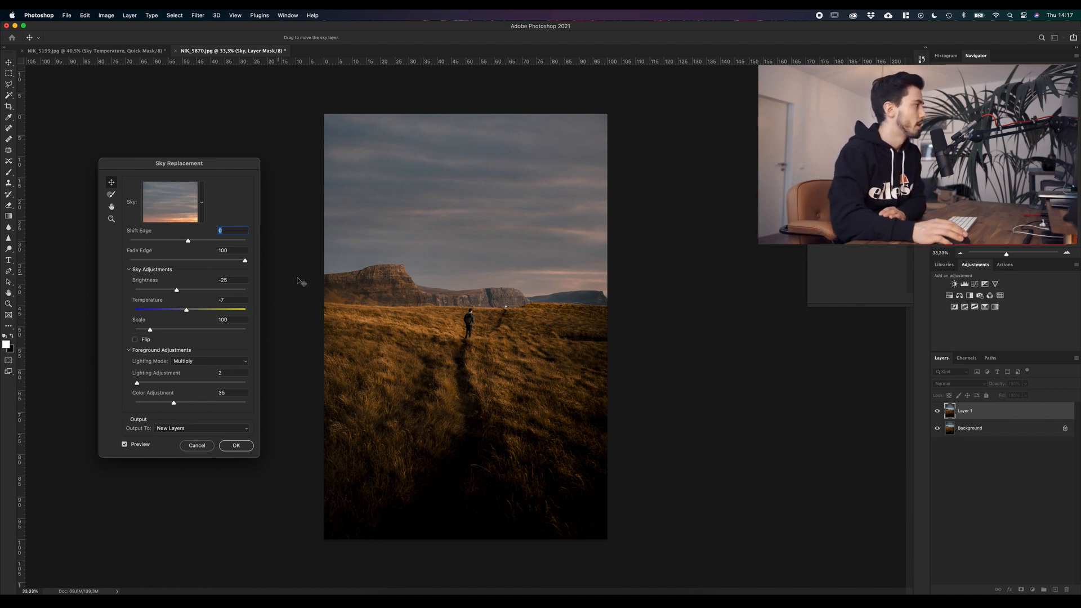
{"action": "scroll", "coordinate": [416, 262], "scroll_direction": "up", "scroll_amount": 5}
{"action": "scroll", "coordinate": [405, 273], "scroll_direction": "up", "scroll_amount": 5}
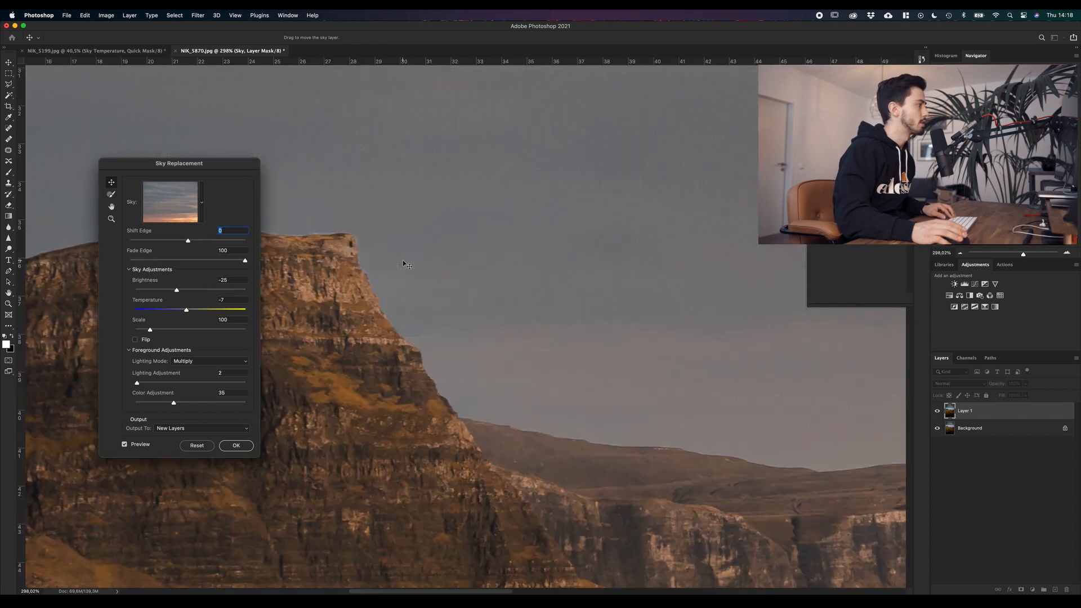
{"action": "scroll", "coordinate": [406, 265], "scroll_direction": "down", "scroll_amount": 8}
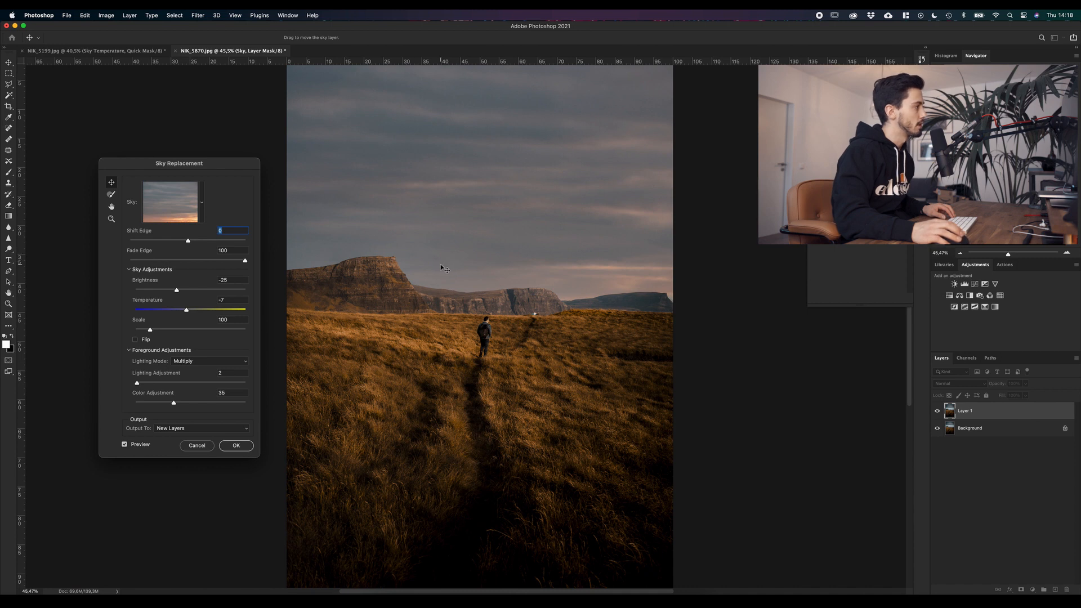
{"action": "left_click", "coordinate": [125, 445]}
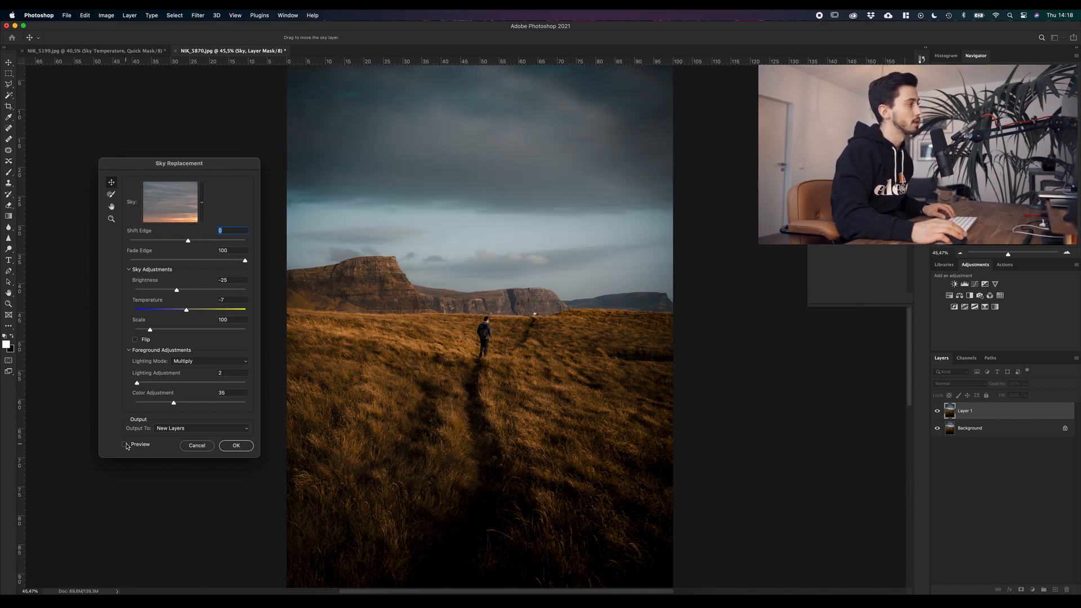
{"action": "left_click", "coordinate": [125, 445]}
{"action": "left_click", "coordinate": [125, 445]}
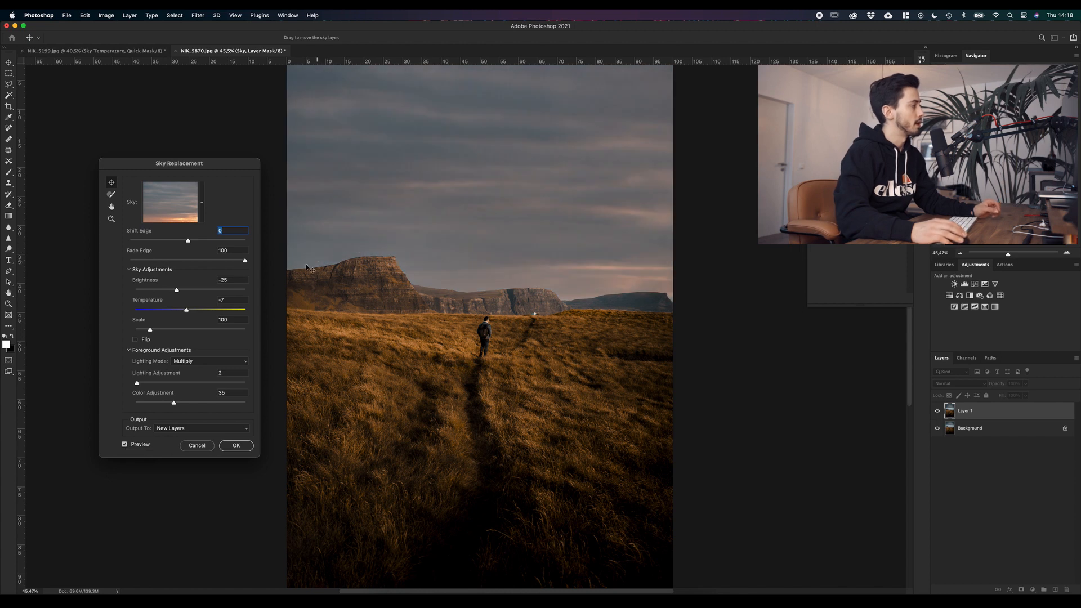
Step: Set Shift Edge to 37 and apply the sky replacement to new layers
{"action": "left_click_drag", "start_coordinate": [188, 241], "coordinate": [210, 244]}
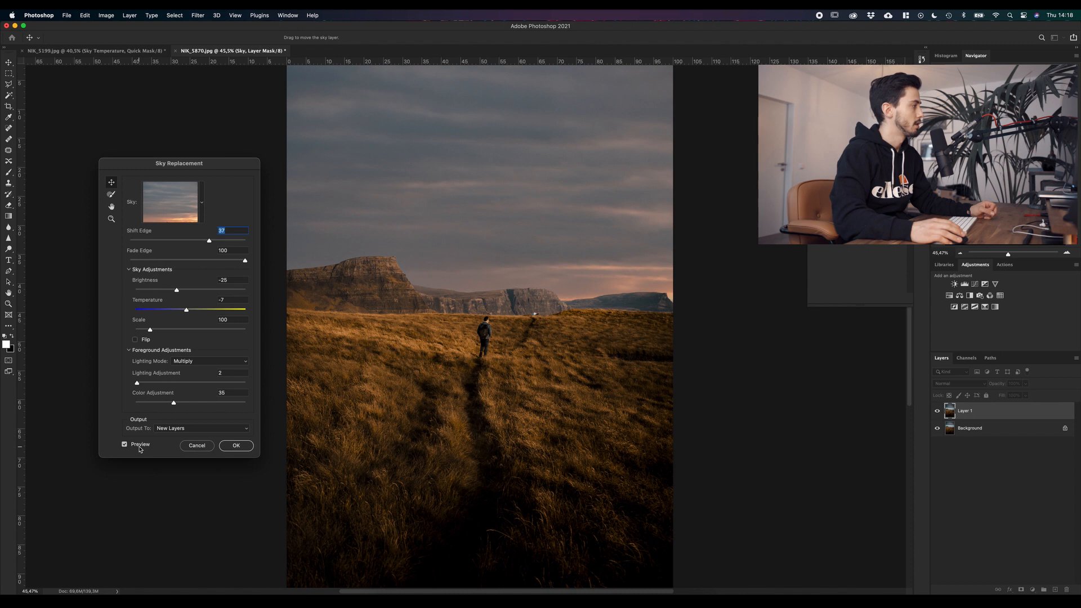
{"action": "key", "text": "Return"}
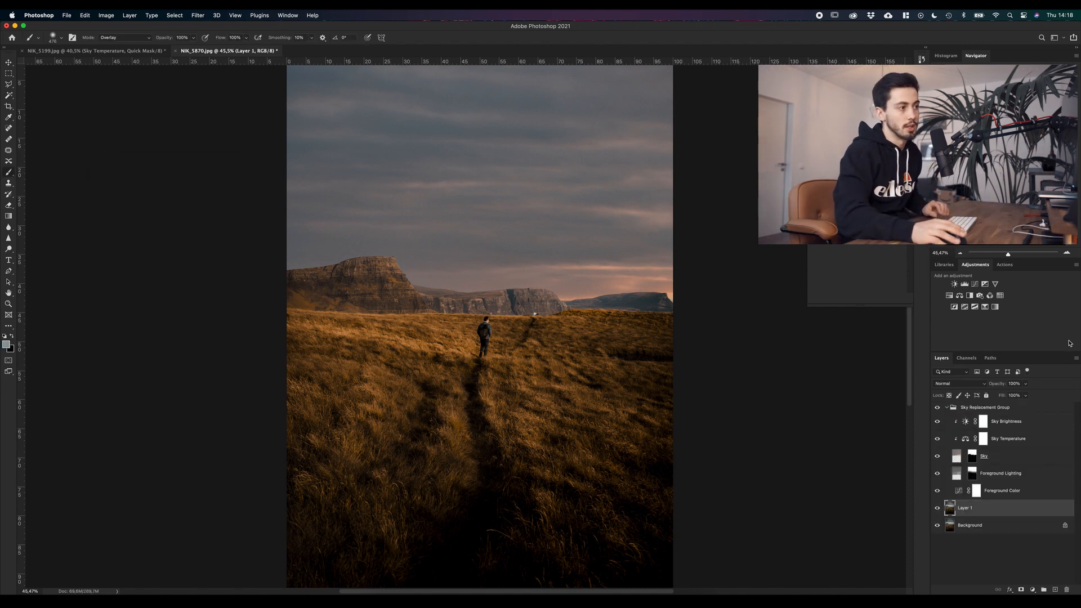
Step: Compare the photo with and without the Sky Brightness layer, and strongly raise that layer's contrast
{"action": "left_click", "coordinate": [938, 422]}
{"action": "left_click", "coordinate": [939, 423]}
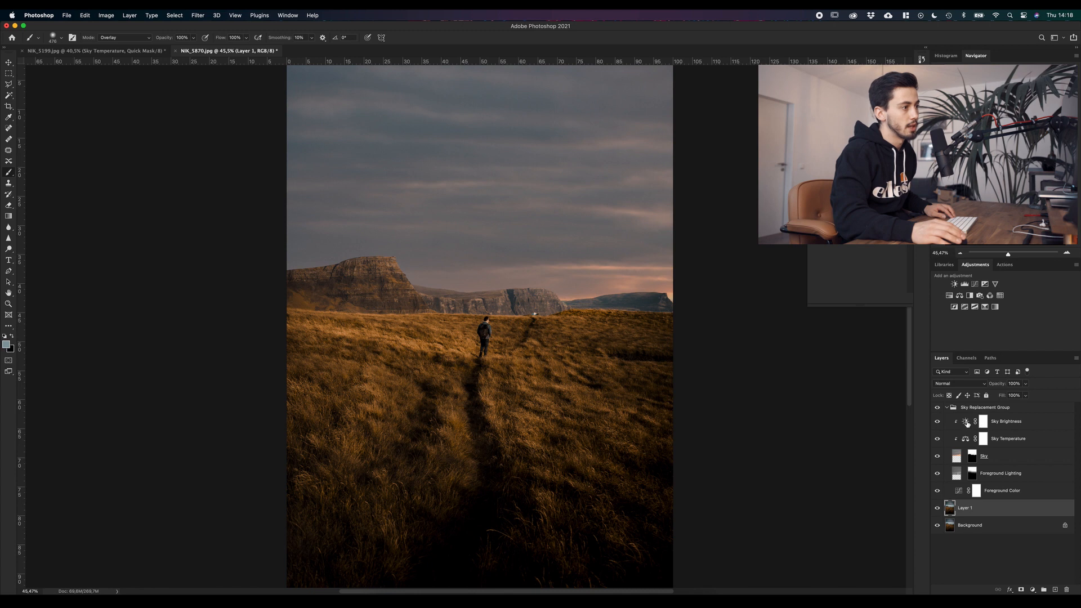
{"action": "left_click", "coordinate": [966, 422]}
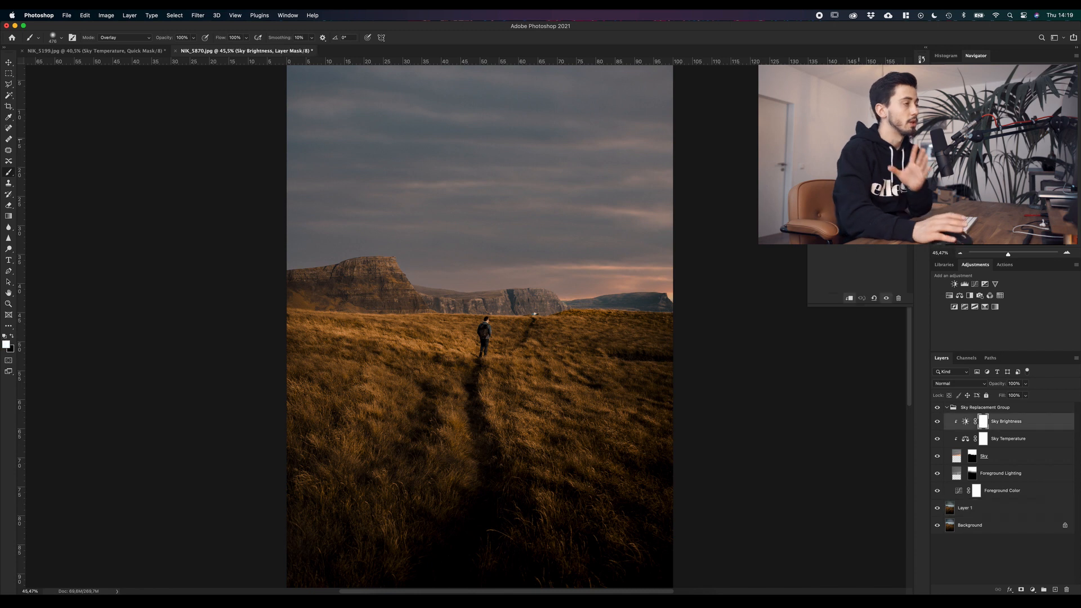
{"action": "left_click_drag", "start_coordinate": [857, 141], "coordinate": [895, 141]}
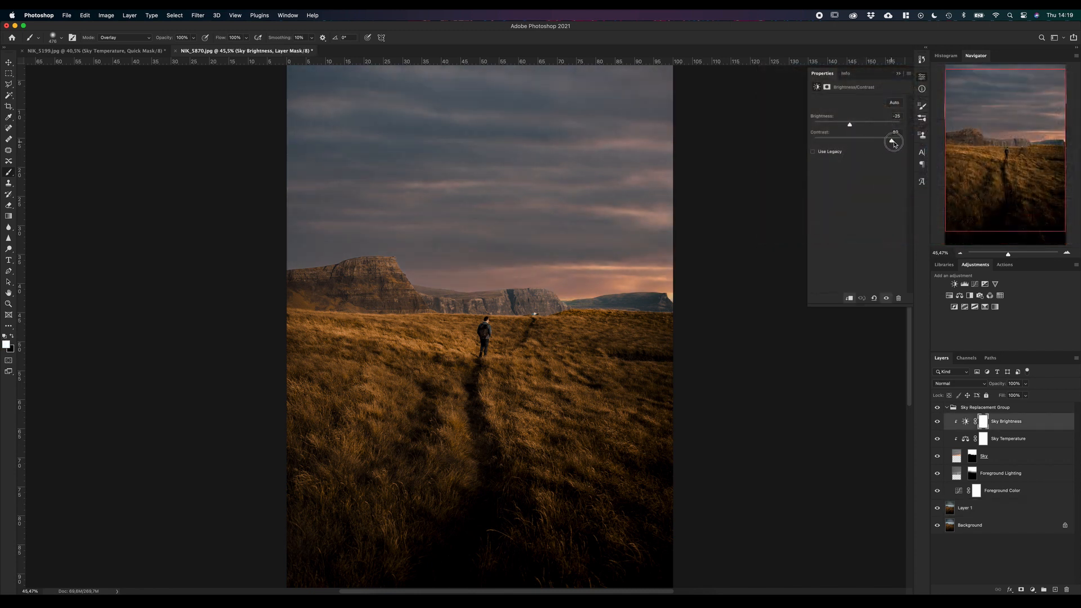
Step: Add a Curves adjustment layer above Sky Brightness, clip it to the sky and give it a contrast-boosting S-curve
{"action": "left_click", "coordinate": [976, 284]}
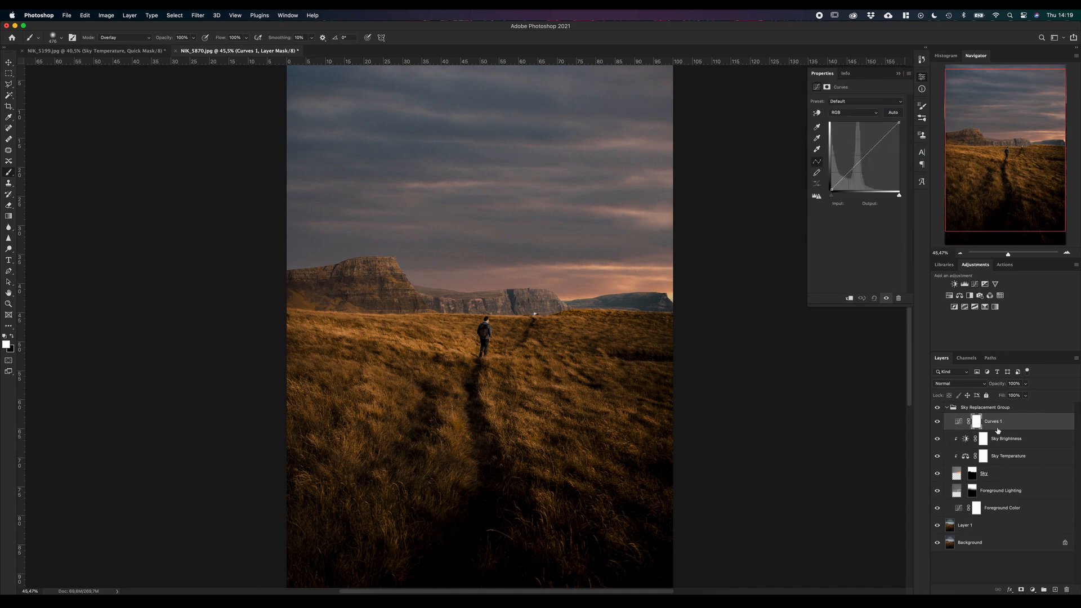
{"action": "left_click", "coordinate": [850, 299]}
{"action": "left_click_drag", "start_coordinate": [1015, 432], "coordinate": [1005, 427]}
{"action": "left_click", "coordinate": [1004, 426], "text": "alt"}
{"action": "left_click", "coordinate": [1004, 426], "text": "alt"}
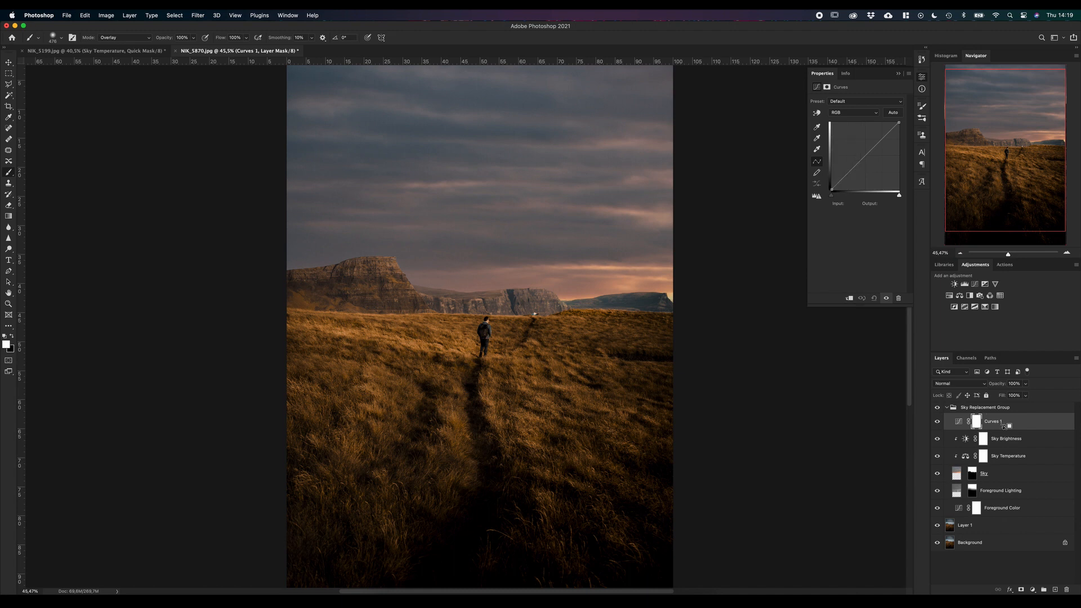
{"action": "left_click", "coordinate": [1004, 426], "text": "alt"}
{"action": "left_click", "coordinate": [1005, 427], "text": "alt"}
{"action": "left_click", "coordinate": [1004, 426], "text": "alt"}
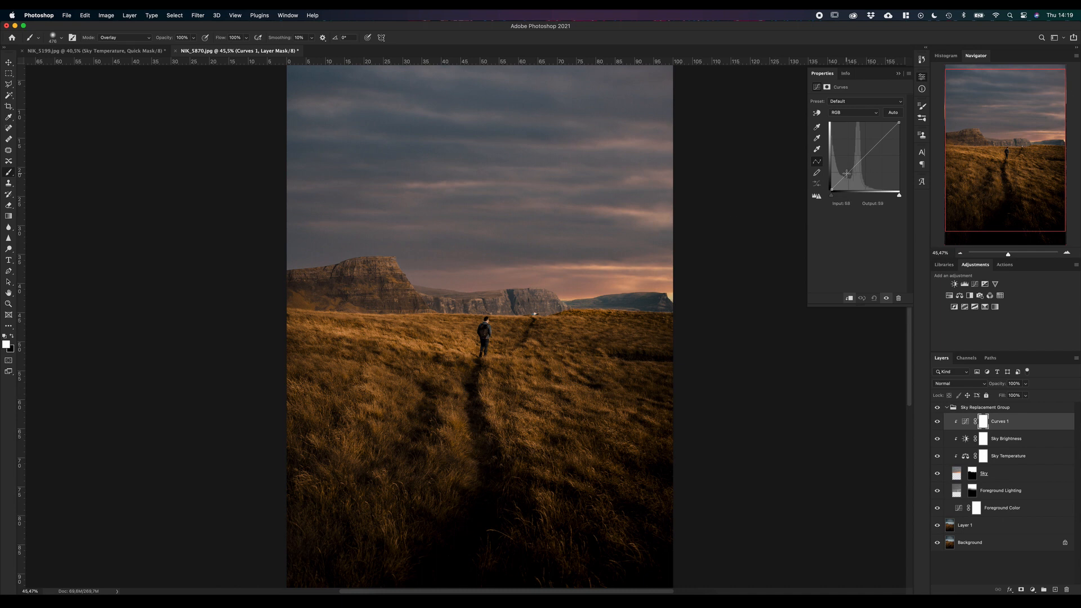
{"action": "left_click_drag", "start_coordinate": [847, 174], "coordinate": [870, 146]}
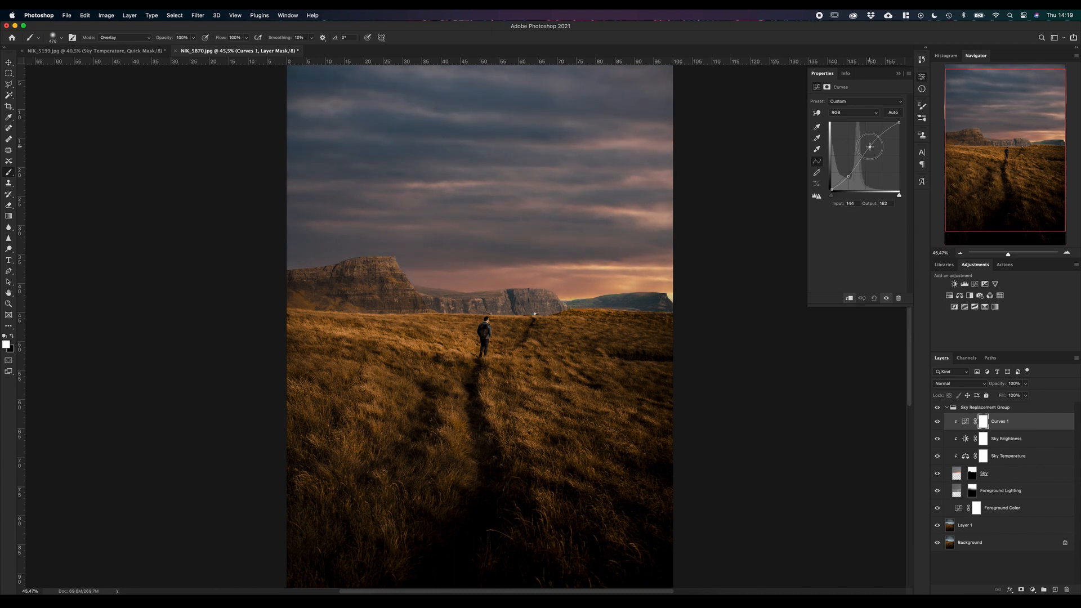
Step: Fine-tune the upper point of the sky's contrast curve and compare the edited photo with the original Background layer
{"action": "left_click_drag", "start_coordinate": [870, 147], "coordinate": [871, 146]}
{"action": "left_click", "coordinate": [937, 544], "text": "alt"}
{"action": "left_click", "coordinate": [937, 544], "text": "alt"}
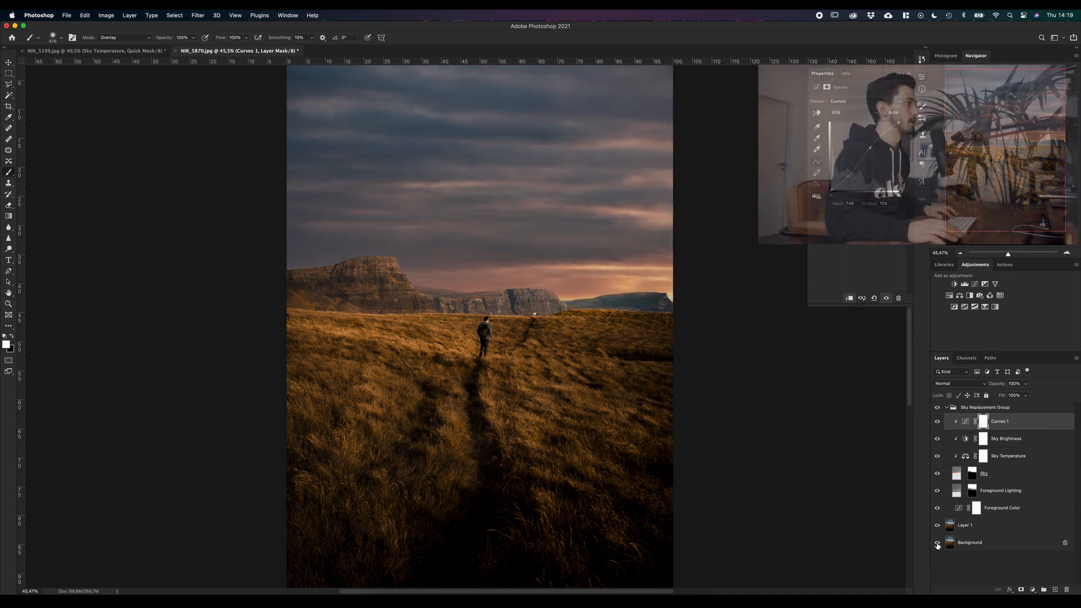
{"action": "left_click", "coordinate": [938, 543], "text": "alt"}
{"action": "left_click", "coordinate": [937, 543], "text": "alt"}
{"action": "left_click", "coordinate": [938, 543], "text": "alt"}
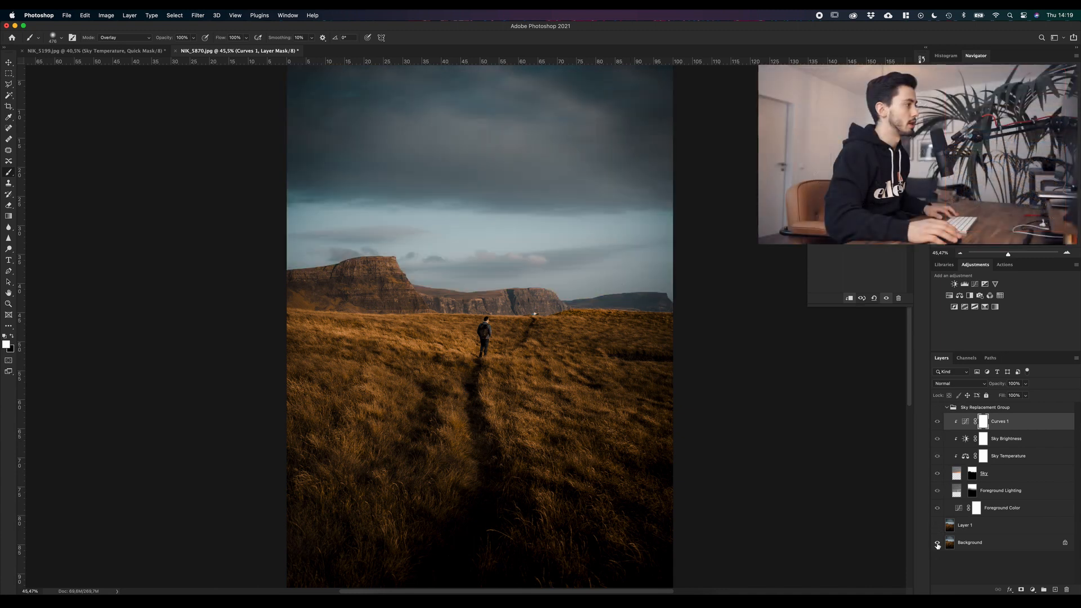
{"action": "left_click", "coordinate": [938, 543], "text": "alt"}
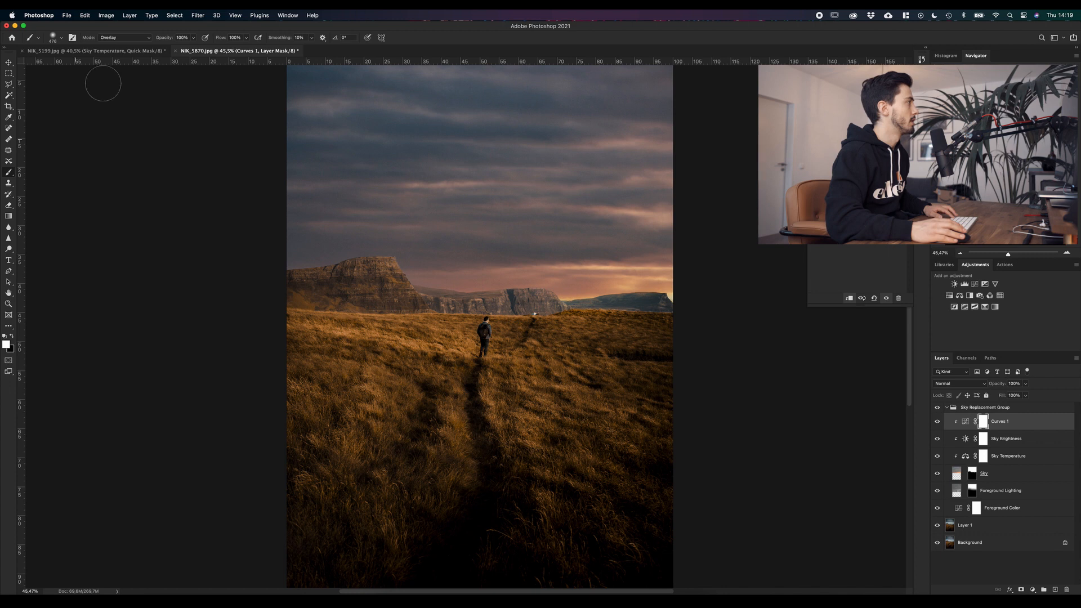
Step: Compare NIK_5199.jpg with and without its Sky Replacement Group, and return to NIK_5870.jpg
{"action": "left_click", "coordinate": [130, 50]}
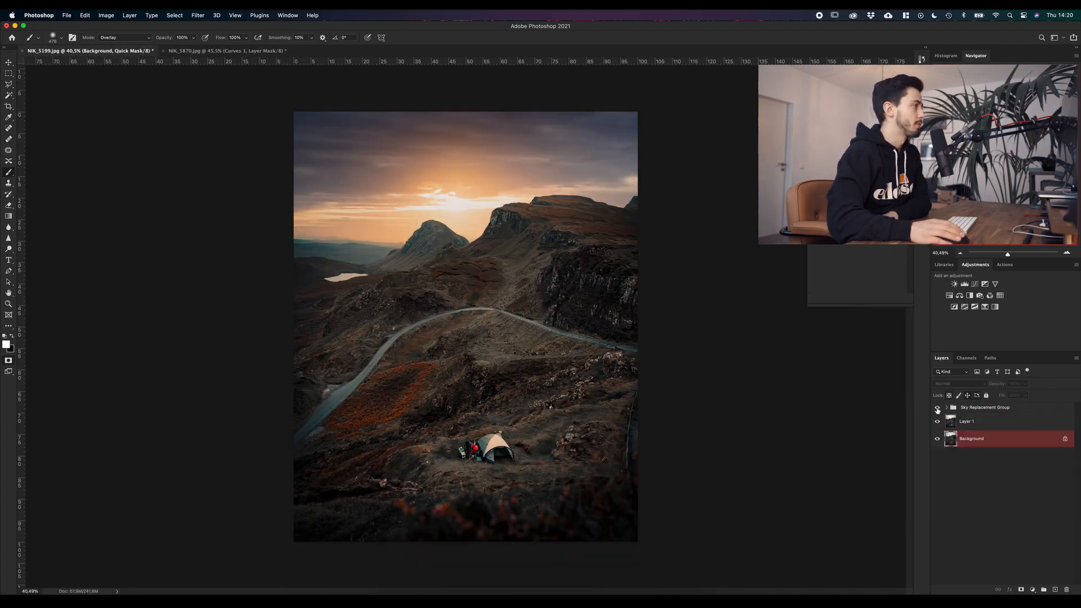
{"action": "left_click", "coordinate": [938, 409]}
{"action": "left_click", "coordinate": [938, 409]}
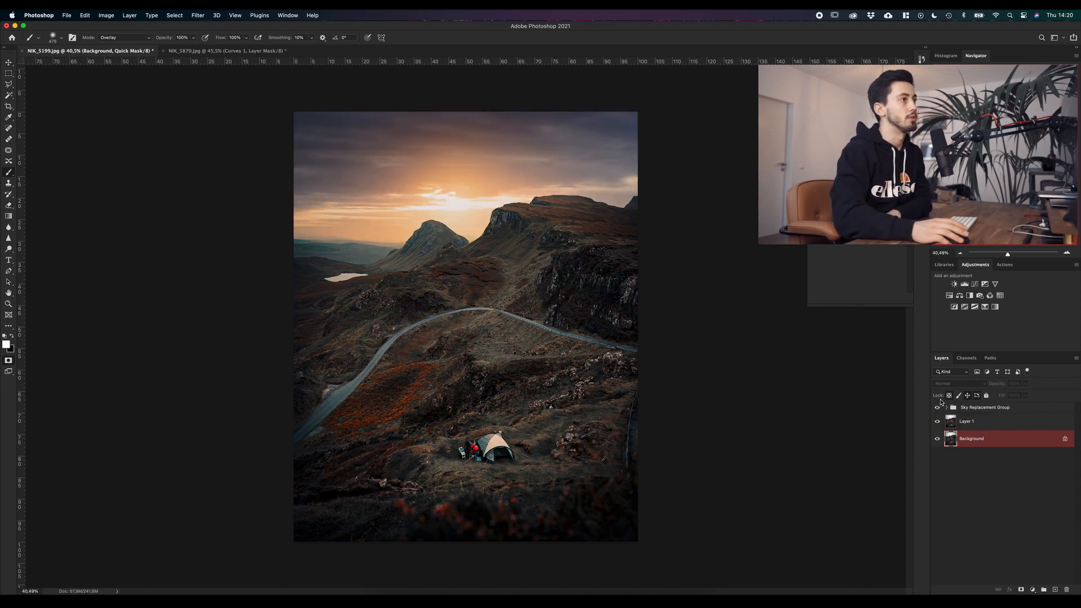
{"action": "left_click", "coordinate": [258, 52]}
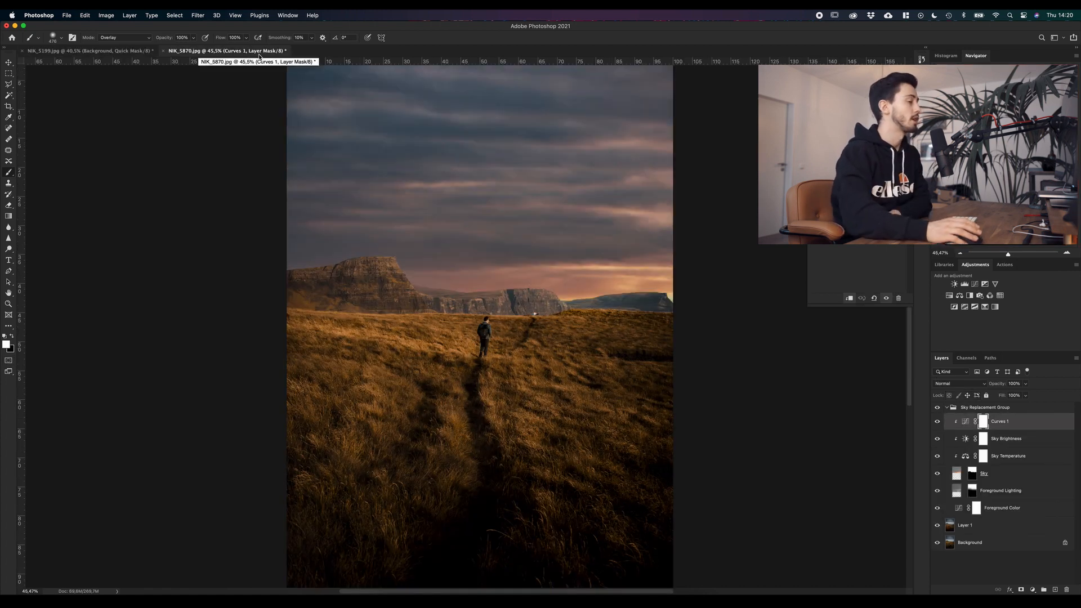